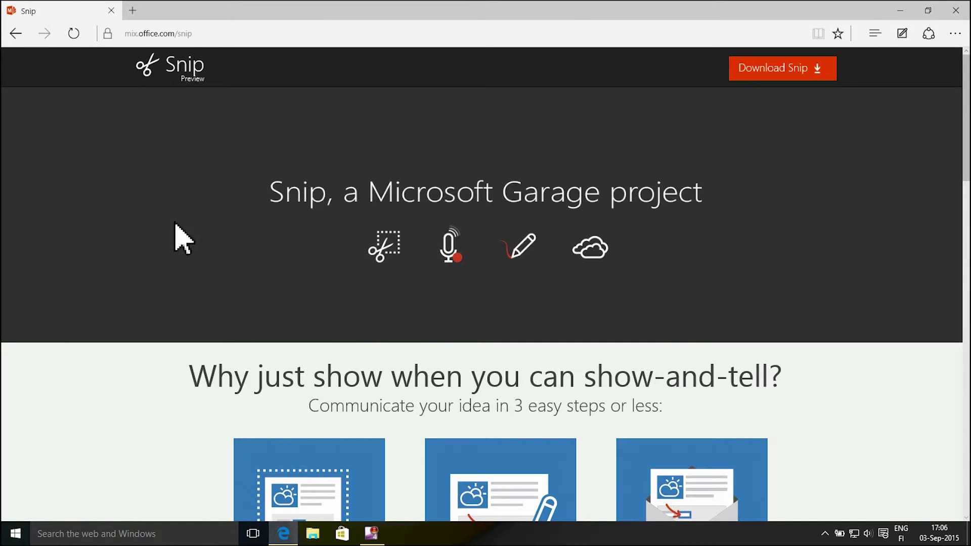
# Download Snip.Setup.exe from the Snip Capture Tool page and run the installer.
pyautogui.scroll(-1, 138, 445)
pyautogui.scroll(-5, 116, 392)
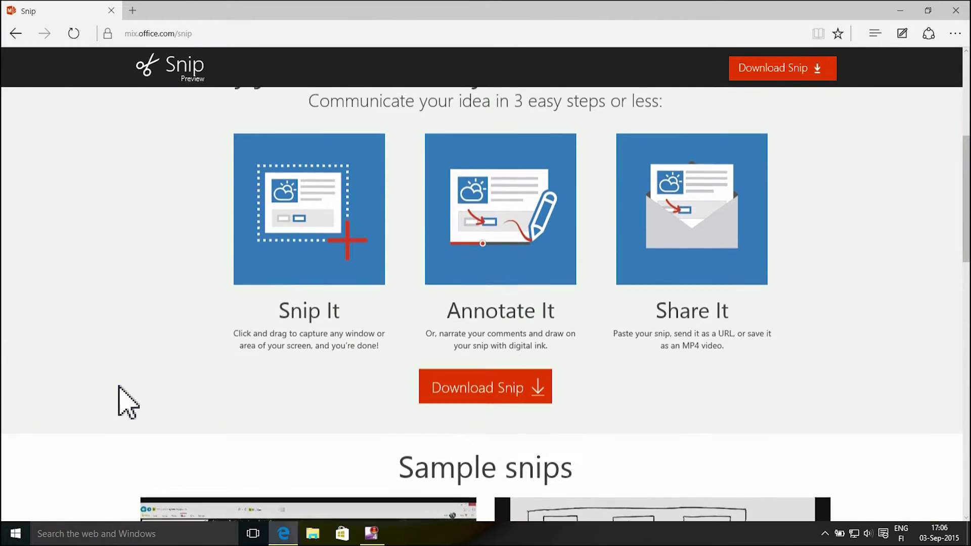
pyautogui.scroll(2, 119, 386)
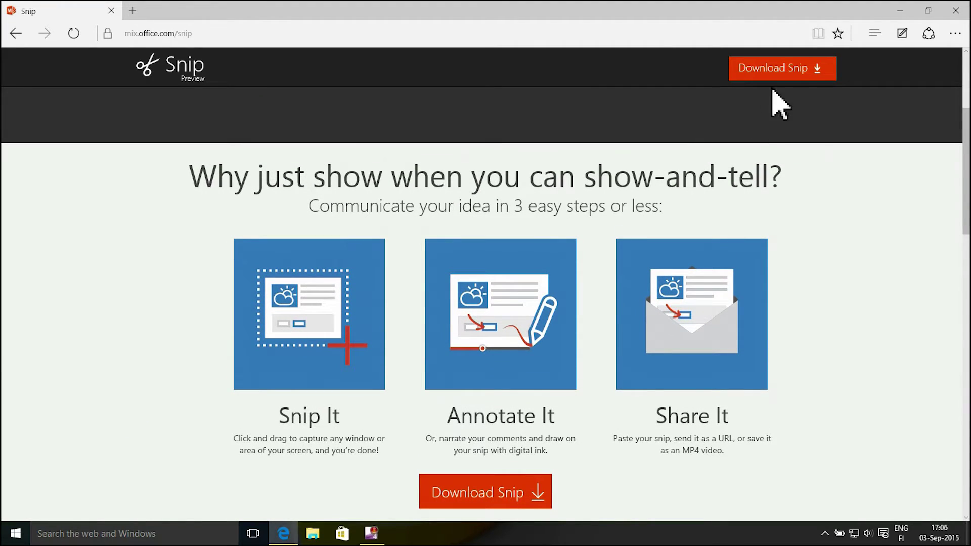
pyautogui.click(789, 70)
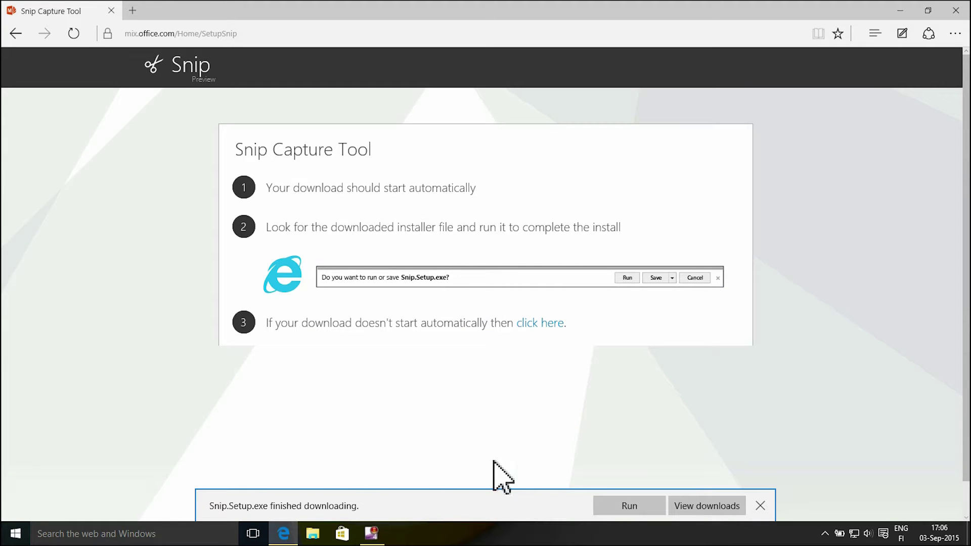
pyautogui.click(629, 509)
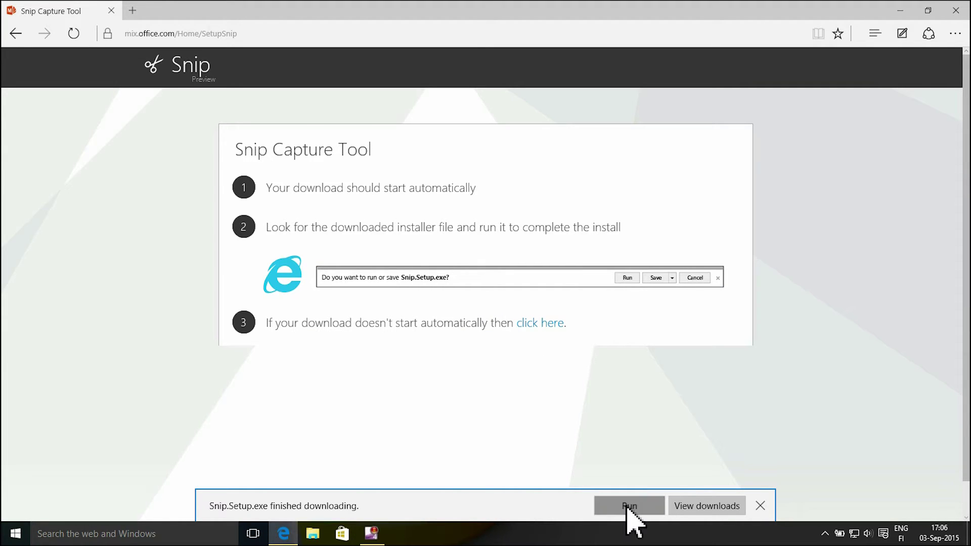
# Accept the license terms, install Snip, and dismiss the blue Snip intro panel.
pyautogui.click(899, 10)
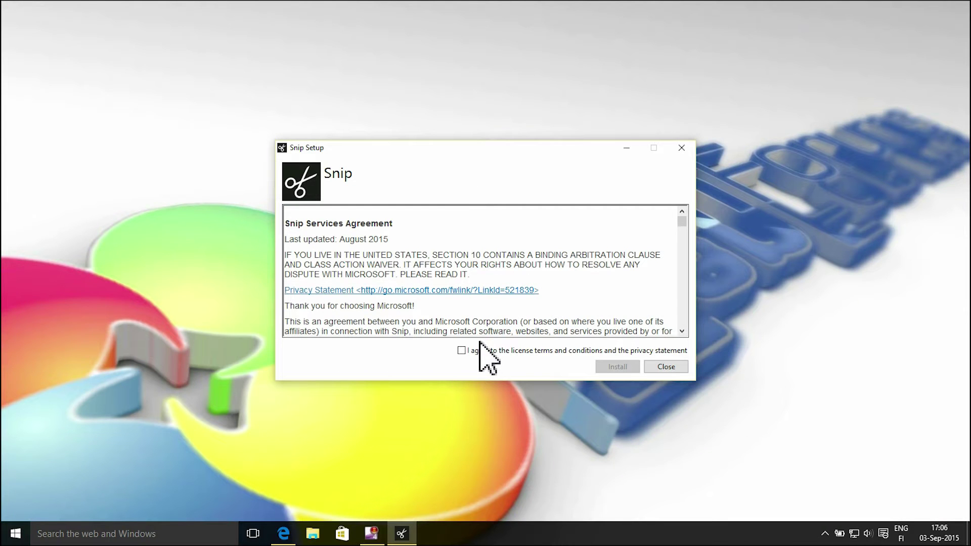
pyautogui.click(477, 353)
pyautogui.click(616, 367)
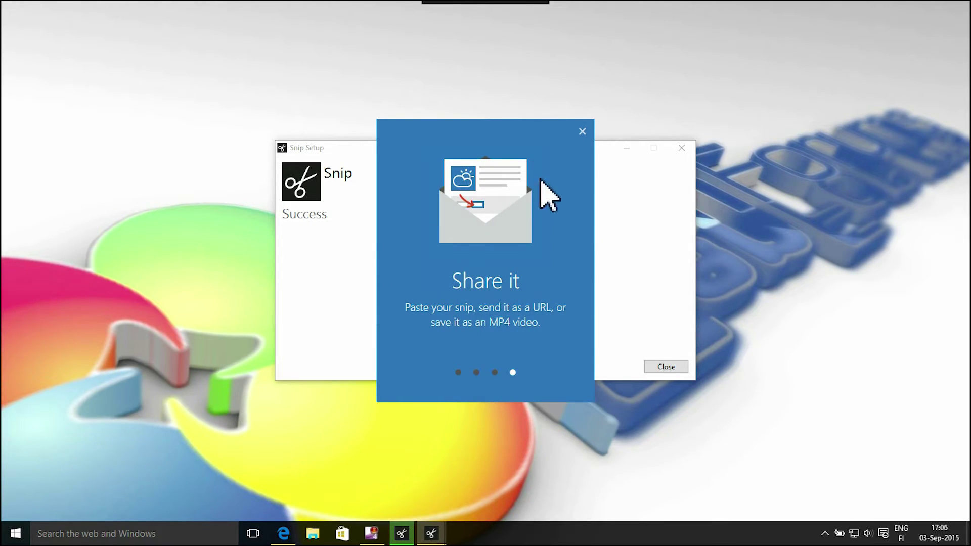
pyautogui.click(582, 132)
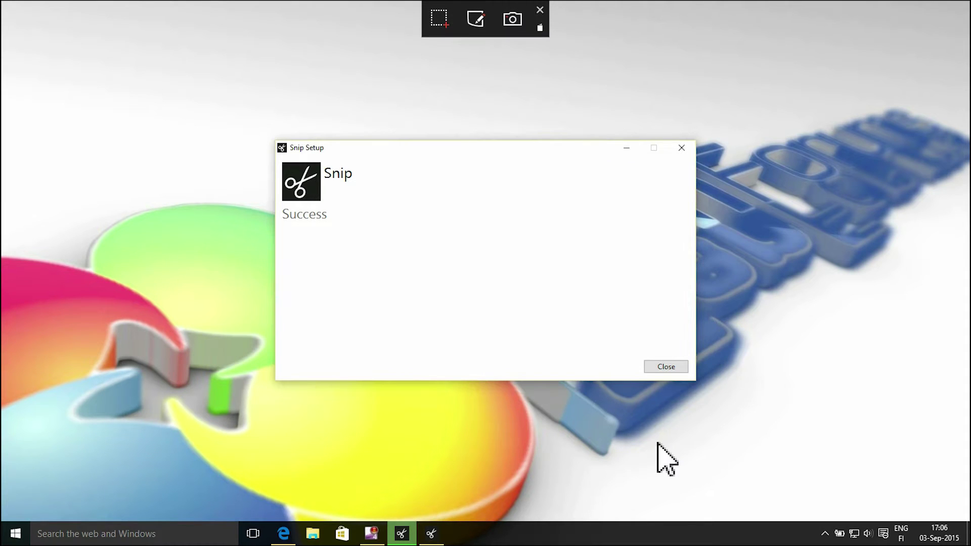
# Close the finished Snip Setup, reposition the Snip capture bar, then quit Snip.
pyautogui.click(661, 367)
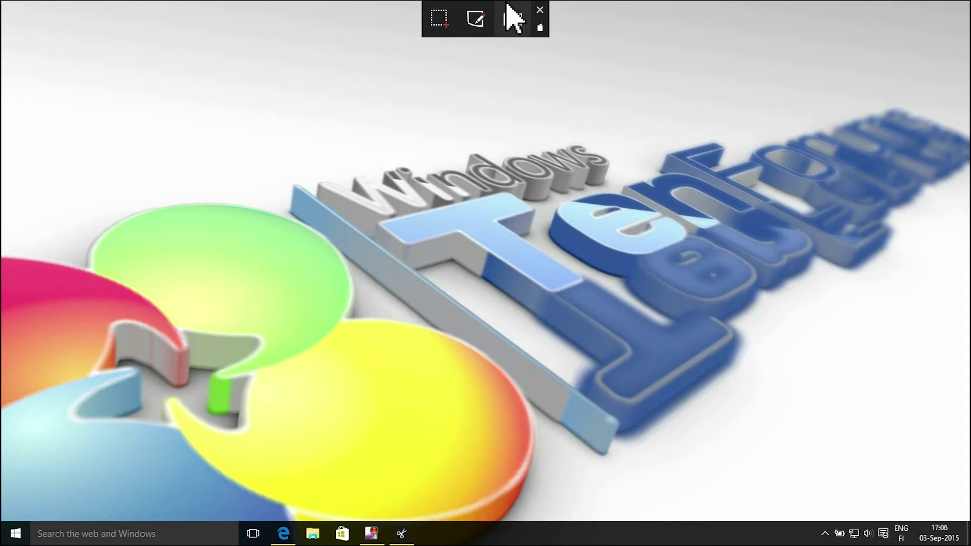
pyautogui.moveTo(481, 8)
pyautogui.mouseDown()
pyautogui.moveTo(345, 282)
pyautogui.moveTo(353, 287)
pyautogui.moveTo(444, 135)
pyautogui.moveTo(489, 6)
pyautogui.mouseUp()
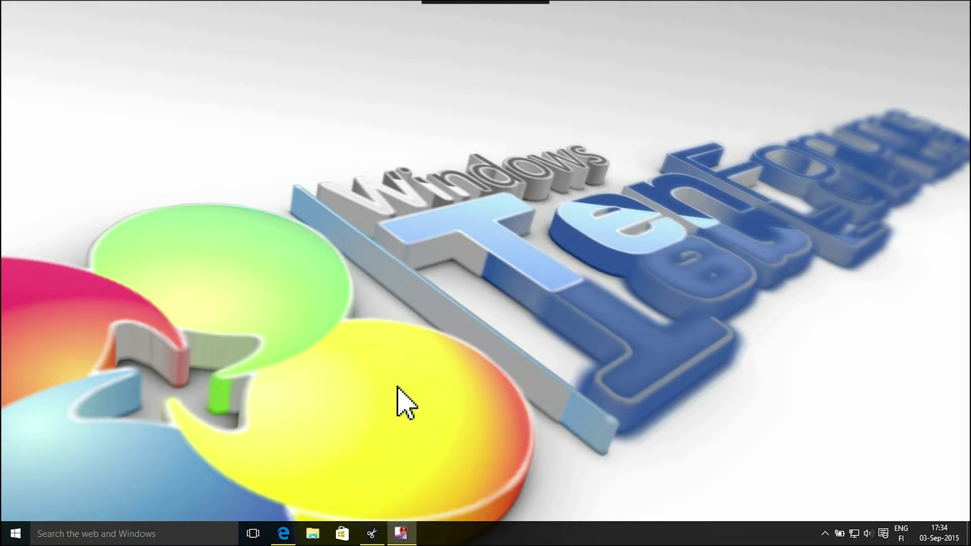
pyautogui.moveTo(531, 15)
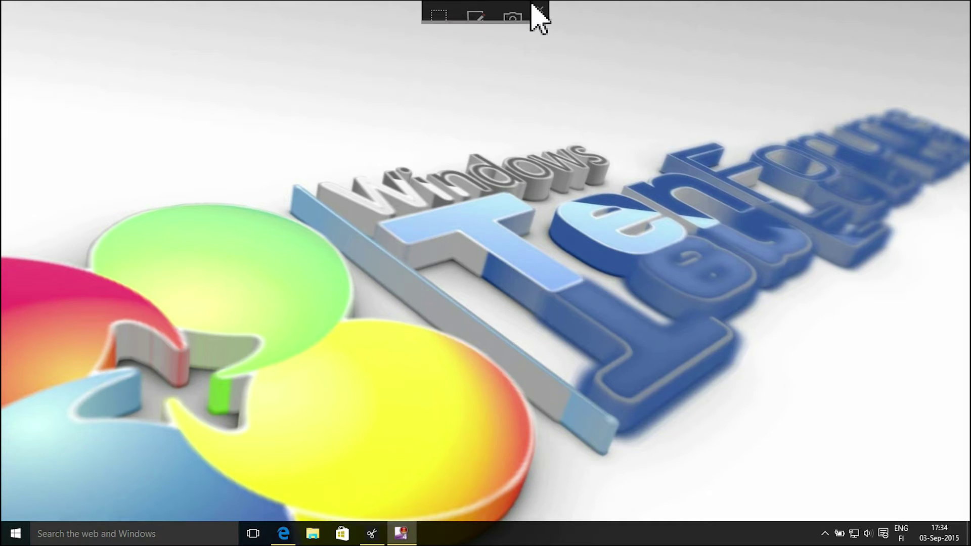
pyautogui.click(541, 13)
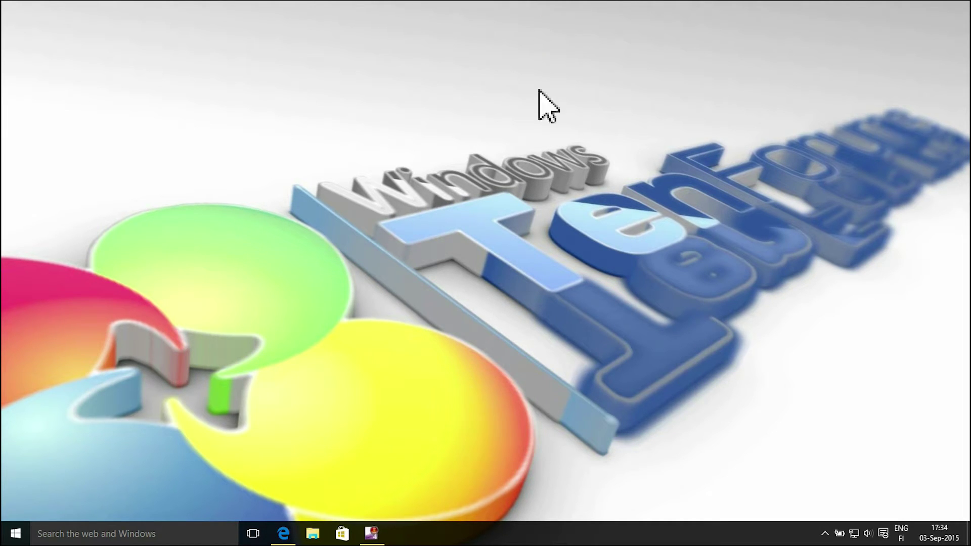
# Pin Snip to the taskbar from its Snip folder entry in the All apps list.
pyautogui.click(26, 532)
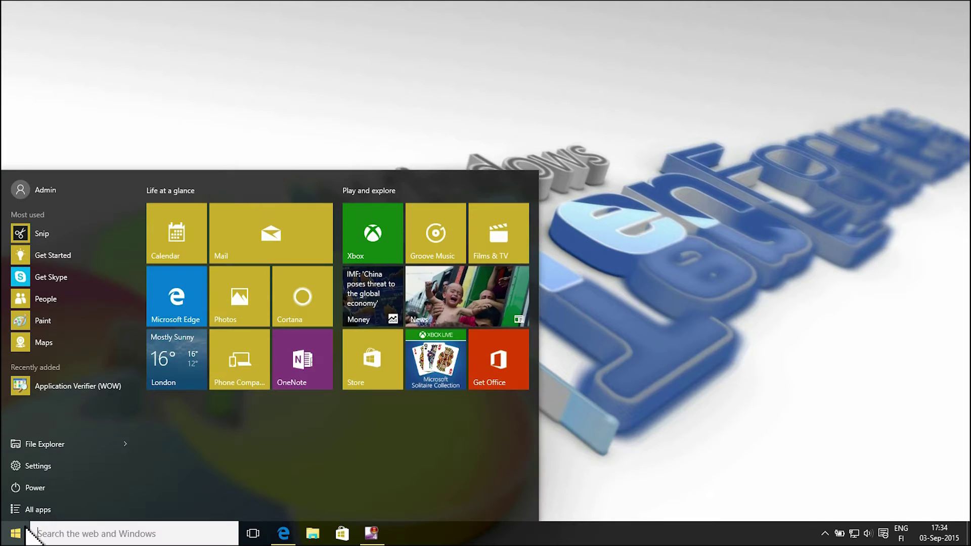
pyautogui.click(42, 512)
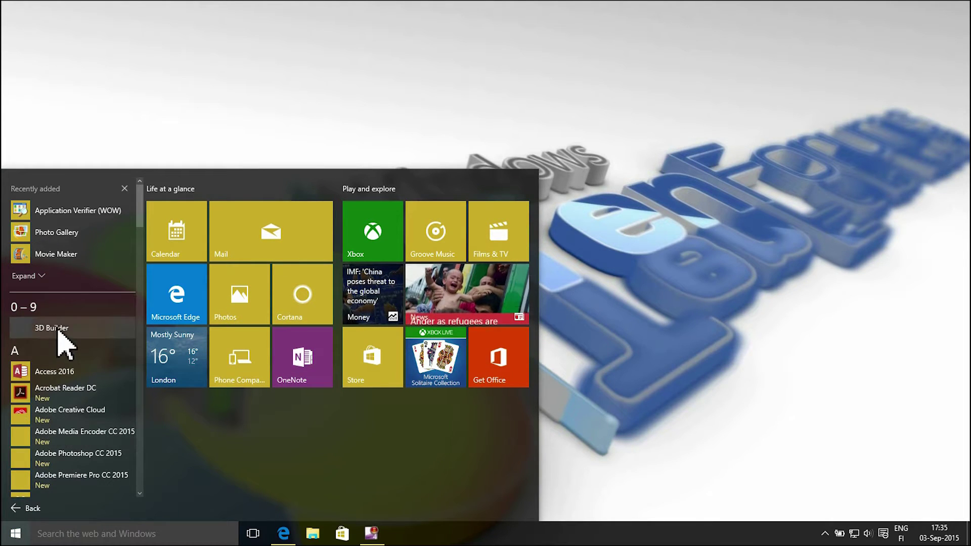
pyautogui.click(53, 350)
pyautogui.click(57, 383)
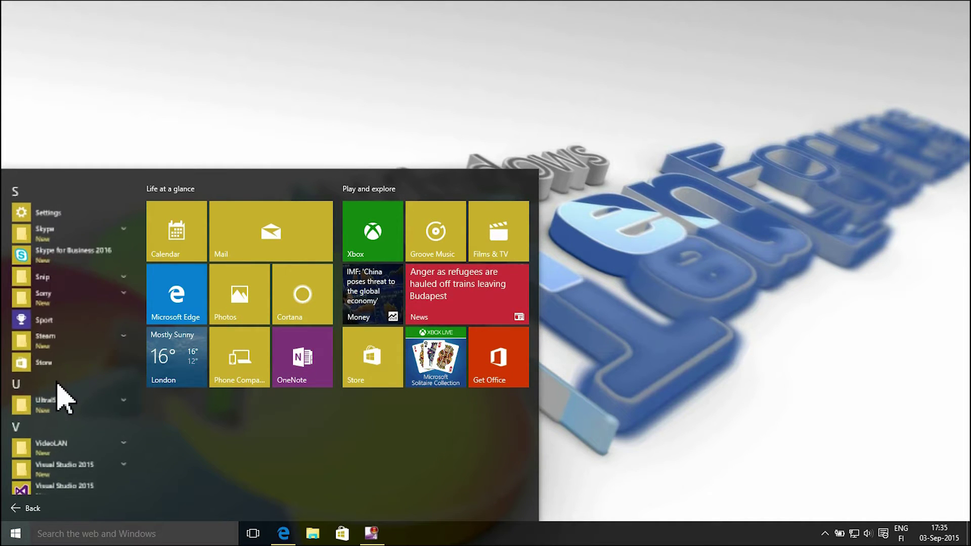
pyautogui.click(60, 282)
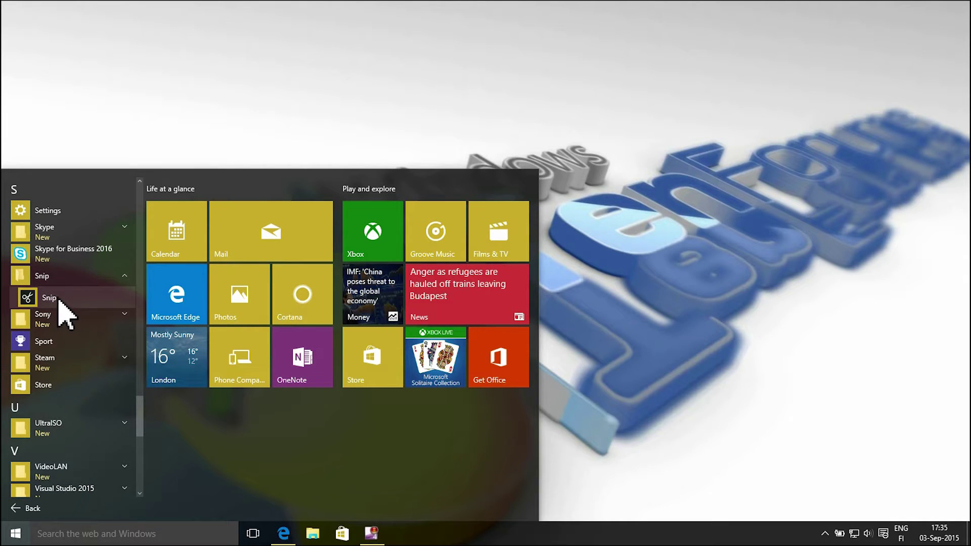
pyautogui.rightClick(71, 298)
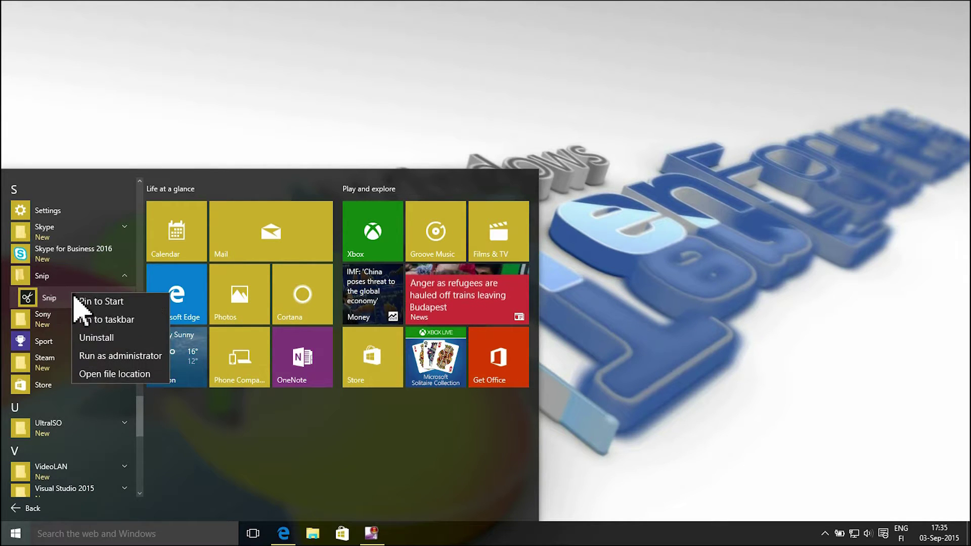
pyautogui.click(101, 320)
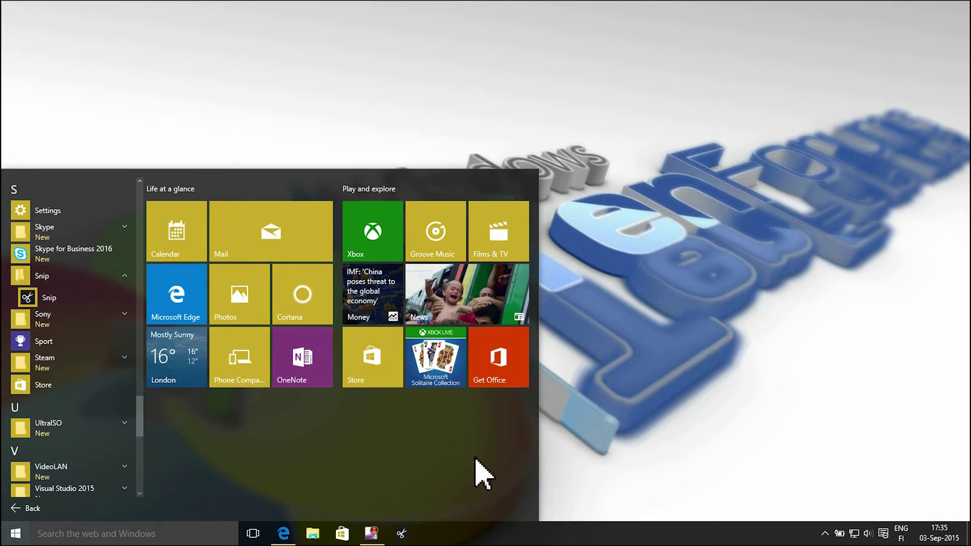
pyautogui.click(607, 399)
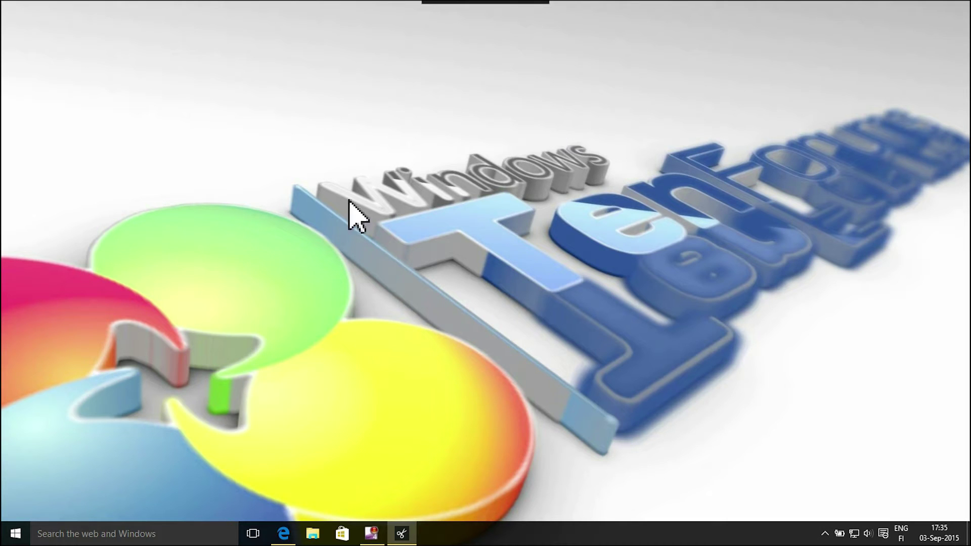
# Capture a 650 x 374 region of Edge's tip card into the Snip Editor, then bring up Start.
pyautogui.click(287, 533)
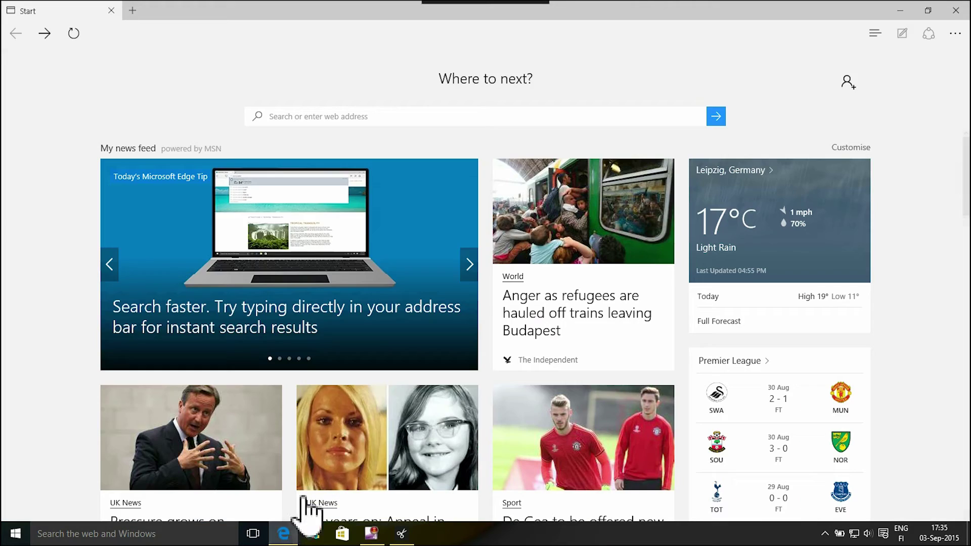
pyautogui.moveTo(475, 16)
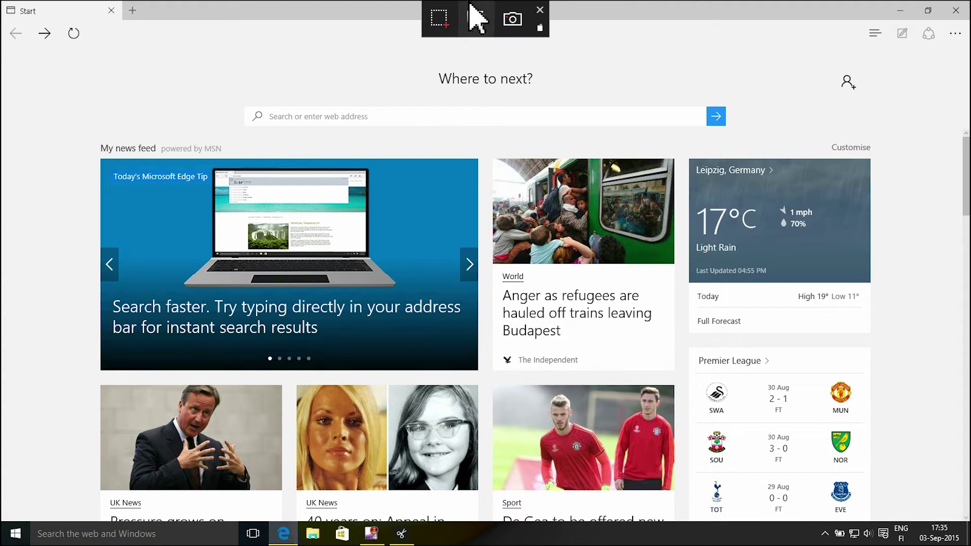
pyautogui.click(444, 22)
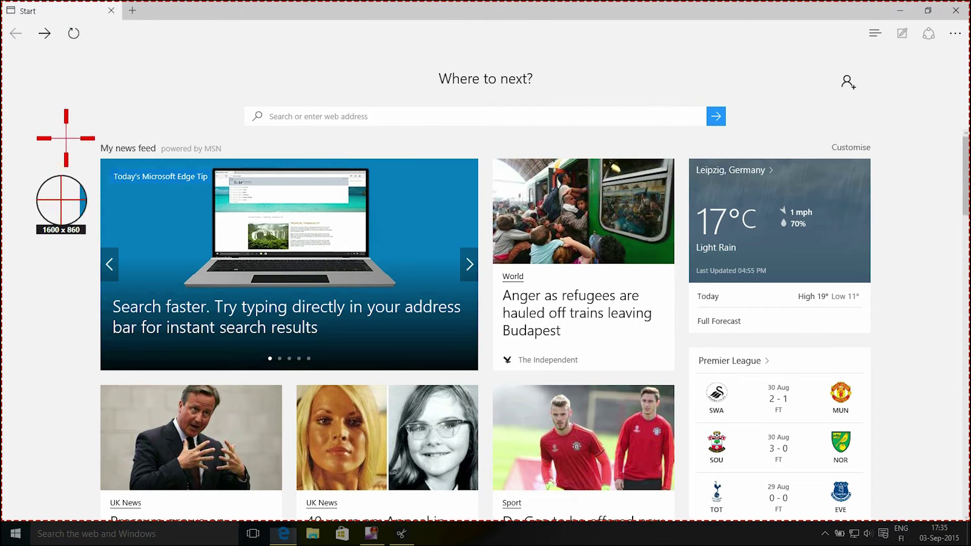
pyautogui.moveTo(95, 153); pyautogui.dragTo(485, 380)
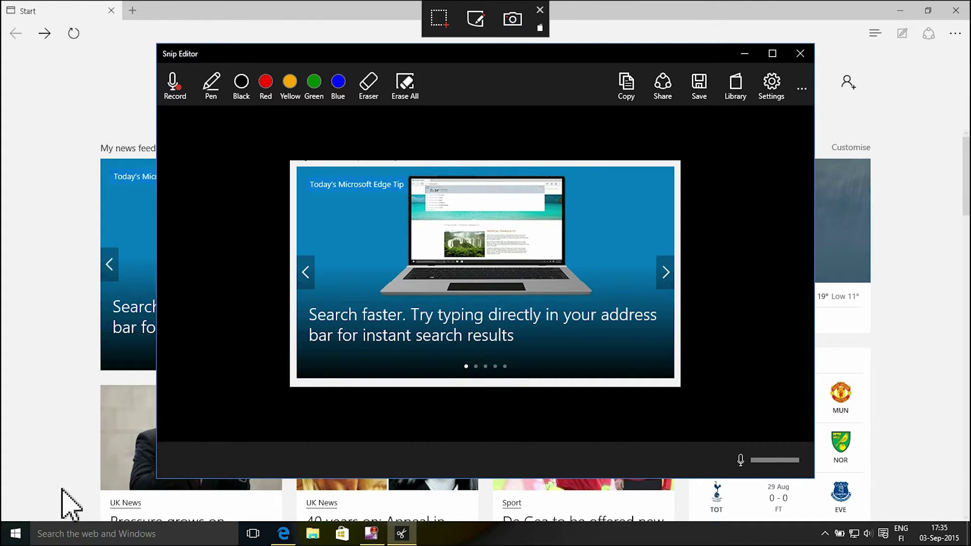
pyautogui.click(16, 535)
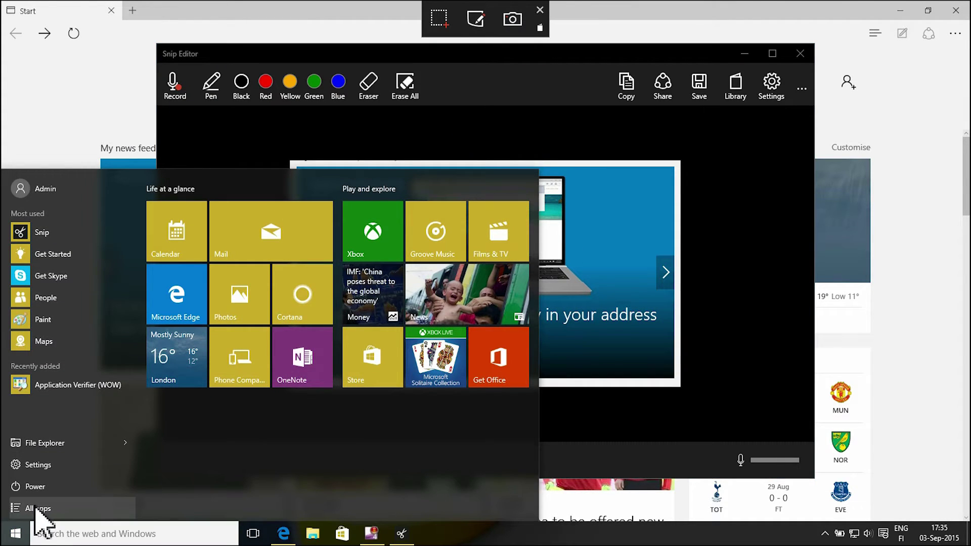
# Launch Paint from Windows Accessories in the All apps list.
pyautogui.click(36, 509)
pyautogui.click(59, 353)
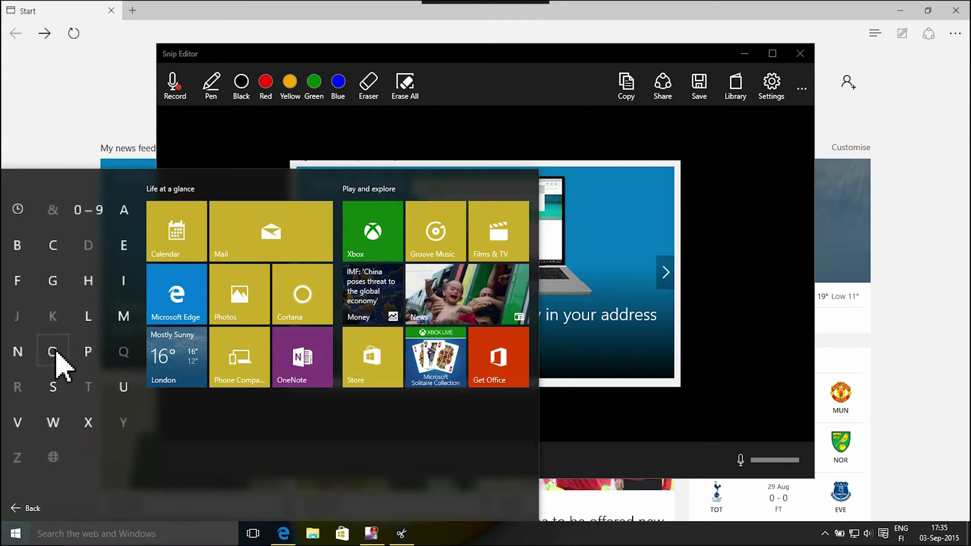
pyautogui.click(63, 421)
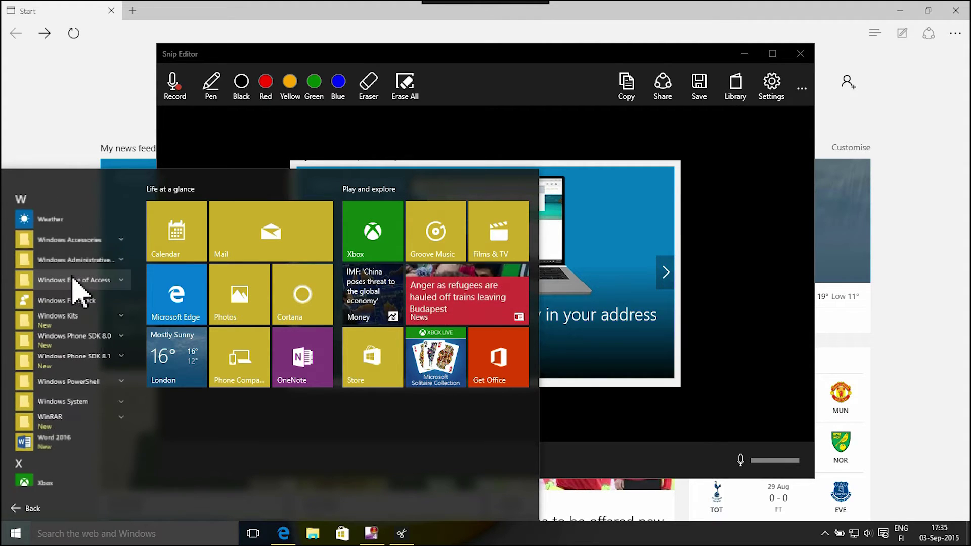
pyautogui.click(74, 232)
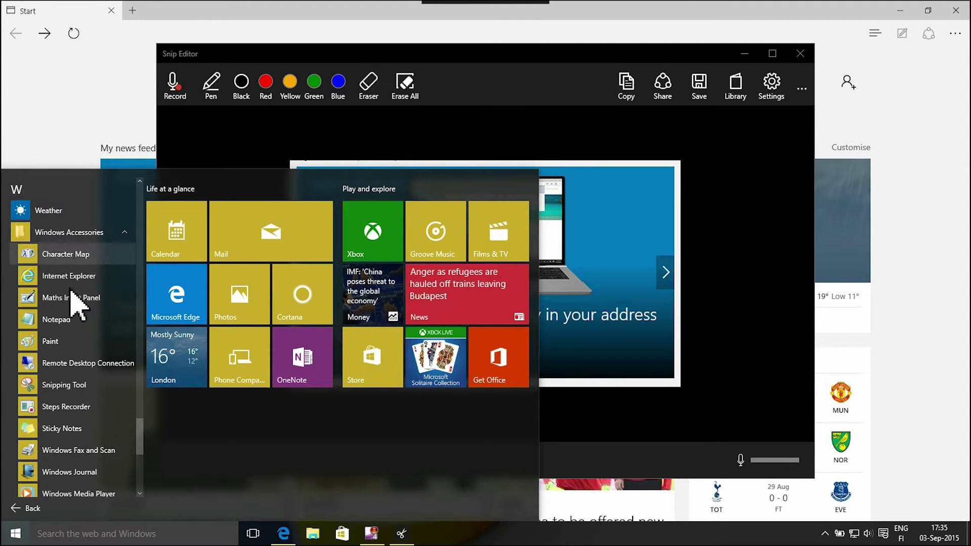
pyautogui.click(72, 344)
# Paste the Edge tip snip onto the Paint canvas, then close Paint without saving.
pyautogui.click(122, 126)
pyautogui.click(132, 138)
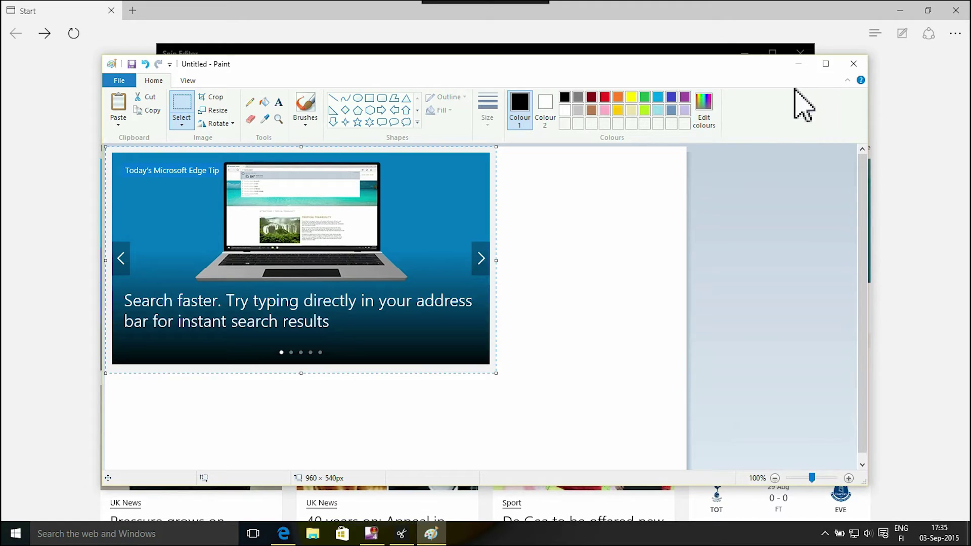
pyautogui.click(853, 64)
pyautogui.click(500, 280)
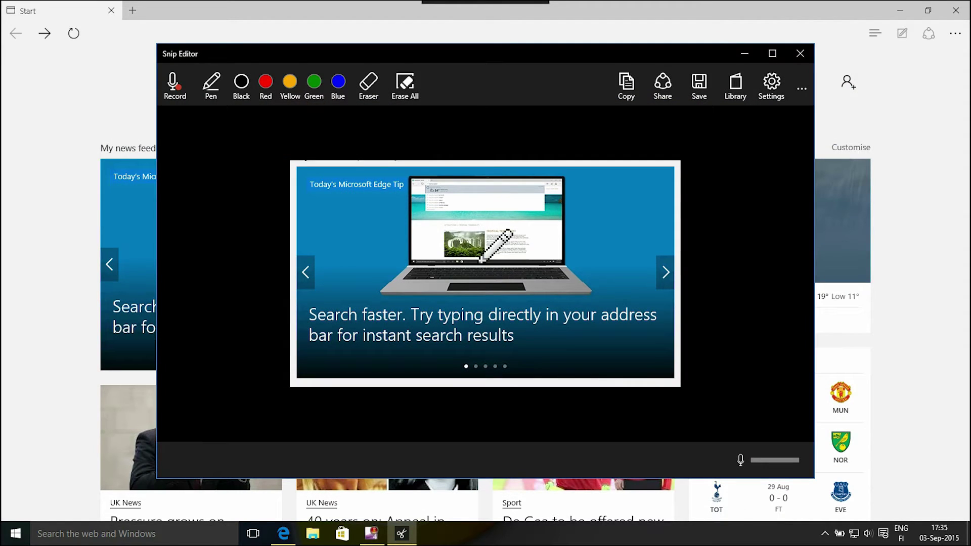
pyautogui.click(214, 91)
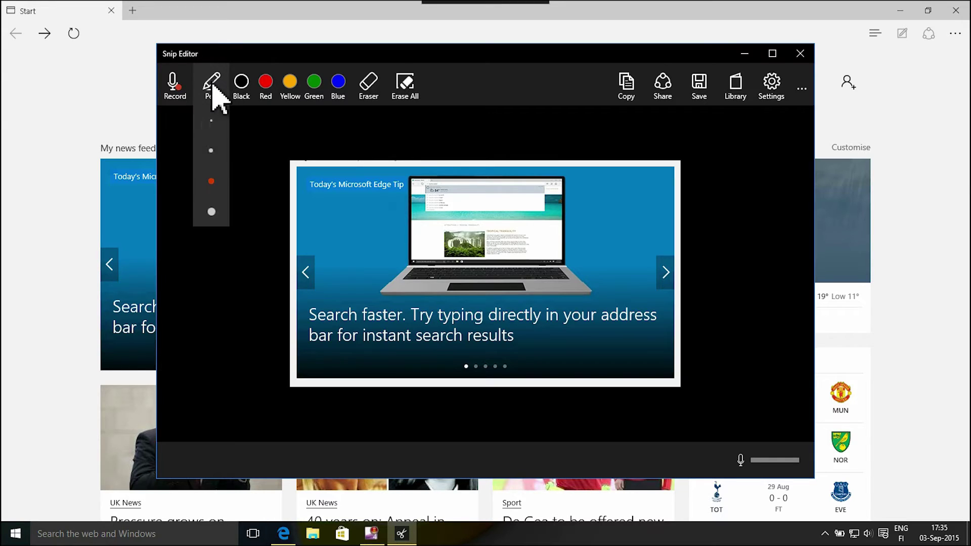
pyautogui.click(216, 211)
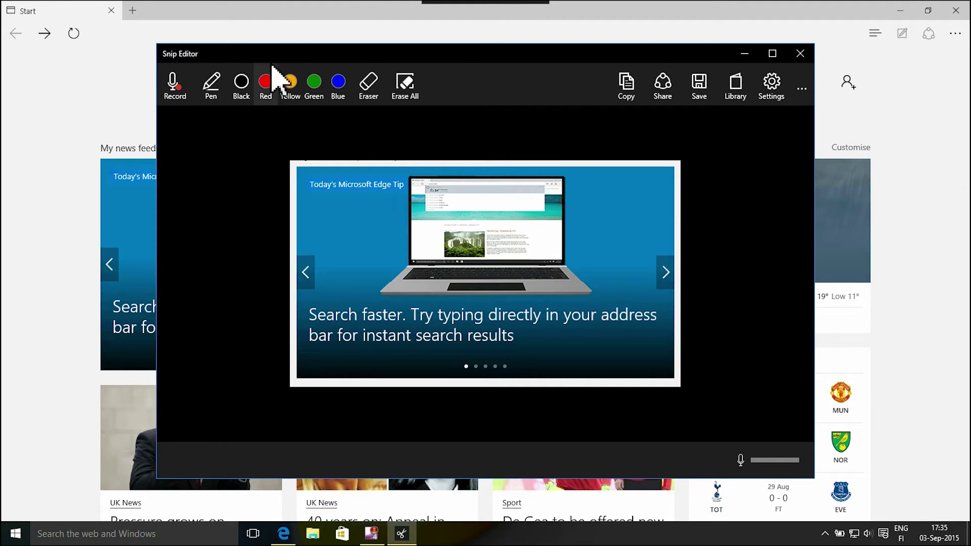
pyautogui.moveTo(427, 170)
pyautogui.mouseDown()
pyautogui.moveTo(350, 194)
pyautogui.moveTo(370, 293)
pyautogui.moveTo(543, 310)
pyautogui.moveTo(598, 248)
pyautogui.moveTo(433, 171)
pyautogui.mouseUp()
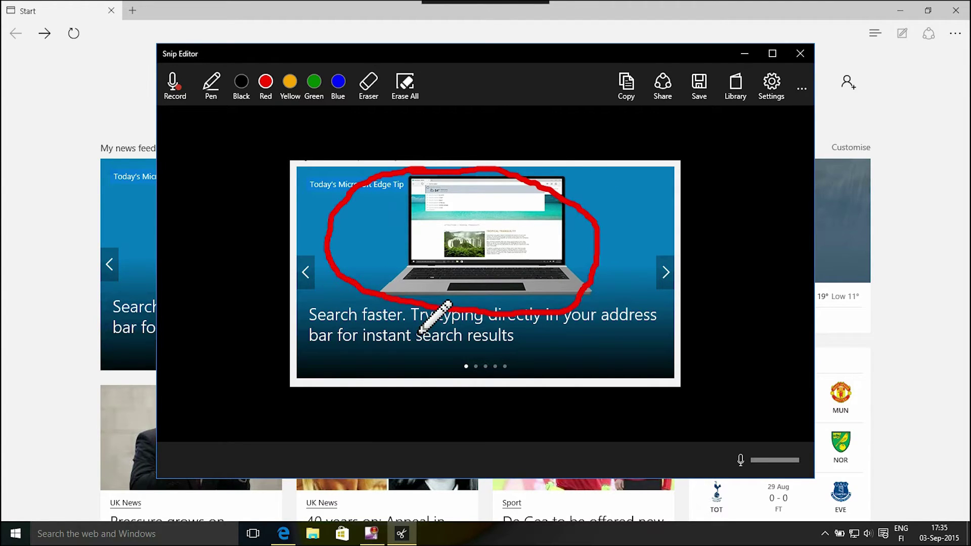
pyautogui.click(291, 84)
pyautogui.moveTo(397, 182)
pyautogui.mouseDown()
pyautogui.moveTo(386, 273)
pyautogui.moveTo(553, 264)
pyautogui.moveTo(584, 238)
pyautogui.moveTo(568, 176)
pyautogui.moveTo(405, 179)
pyautogui.mouseUp()
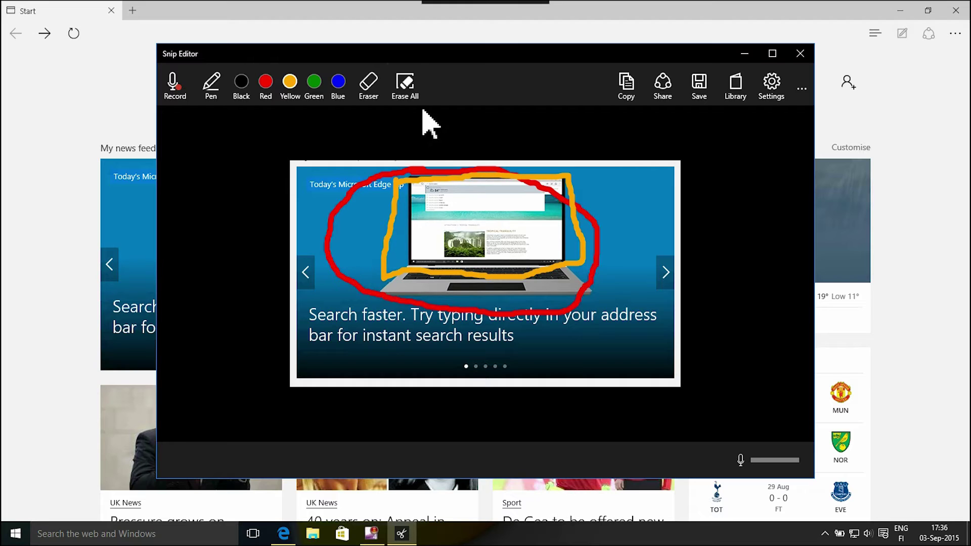
pyautogui.click(371, 89)
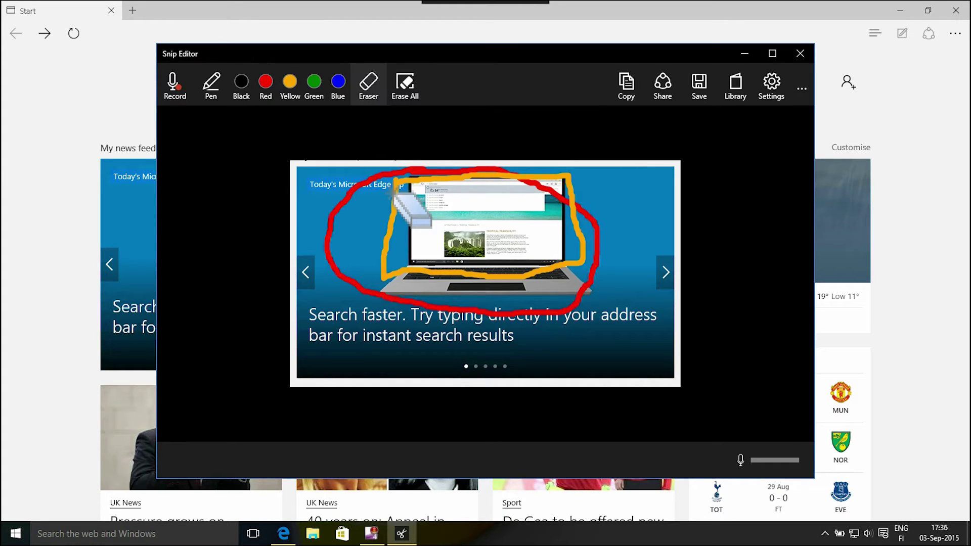
pyautogui.click(394, 198)
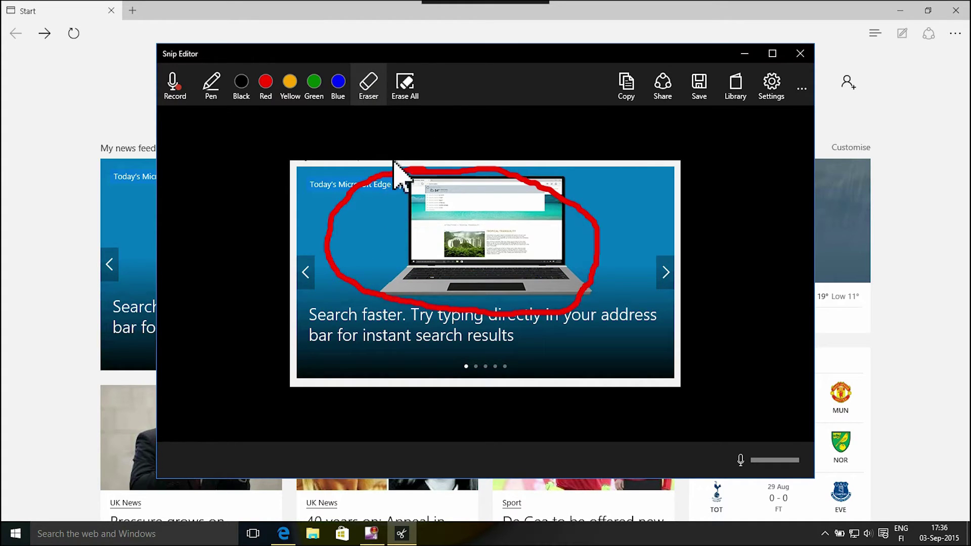
pyautogui.click(405, 86)
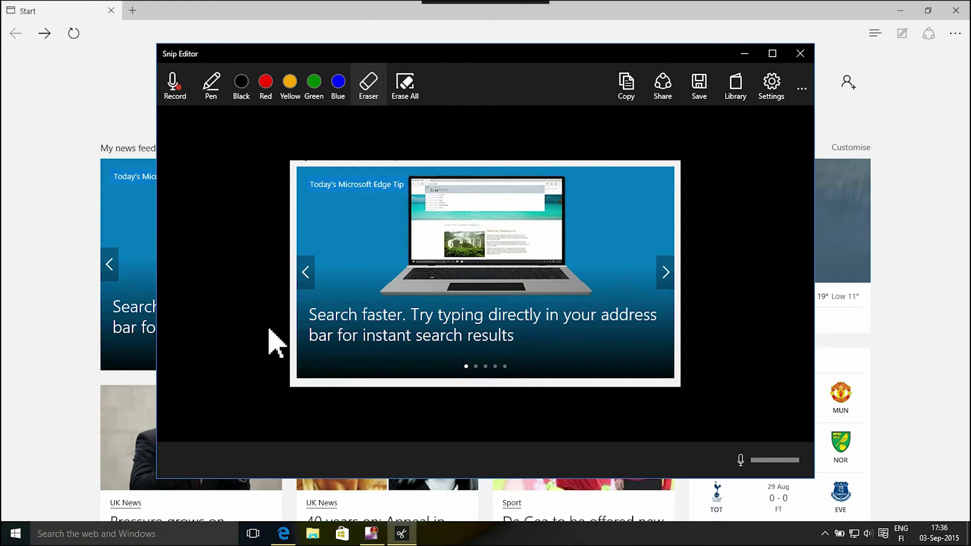
# Record narration over the Edge tip capture and play the recording back.
pyautogui.click(182, 88)
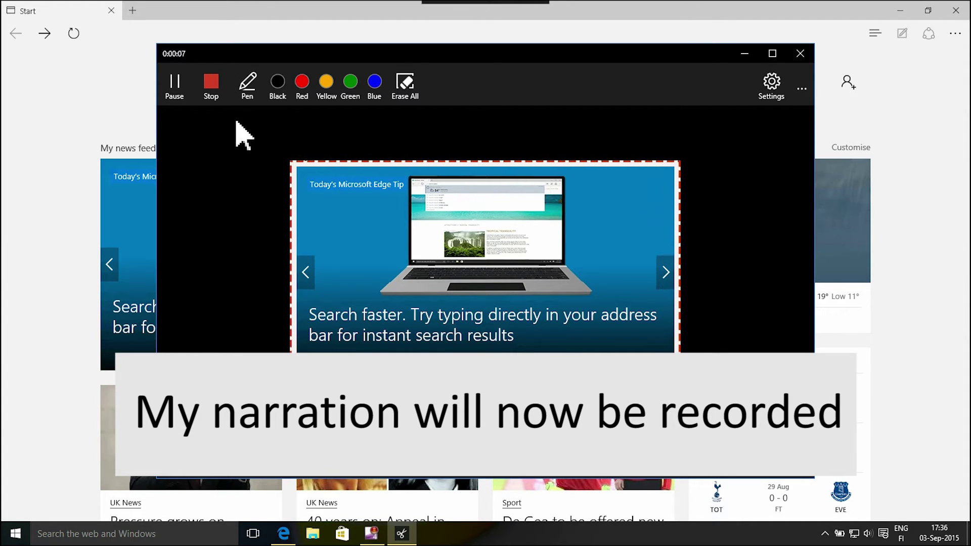
pyautogui.click(212, 85)
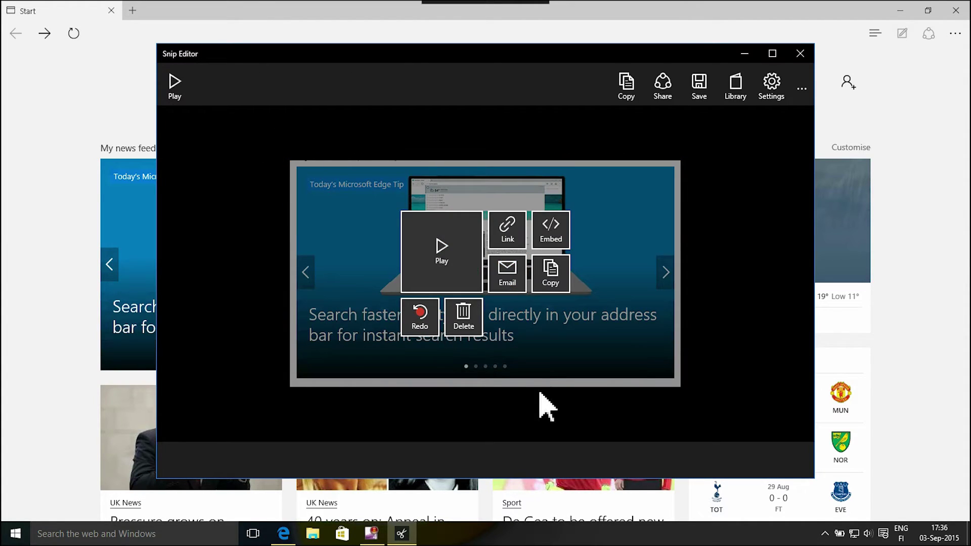
pyautogui.click(461, 267)
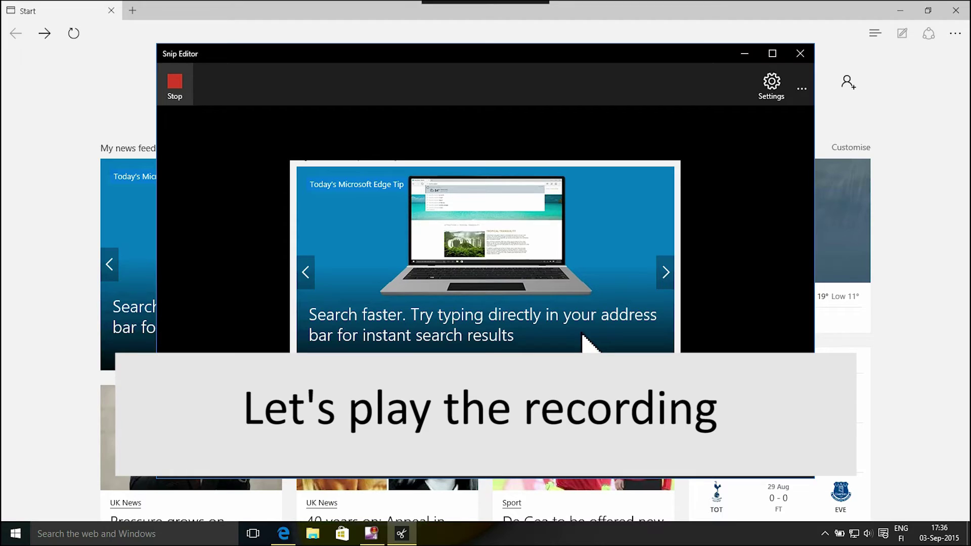
pyautogui.click(193, 92)
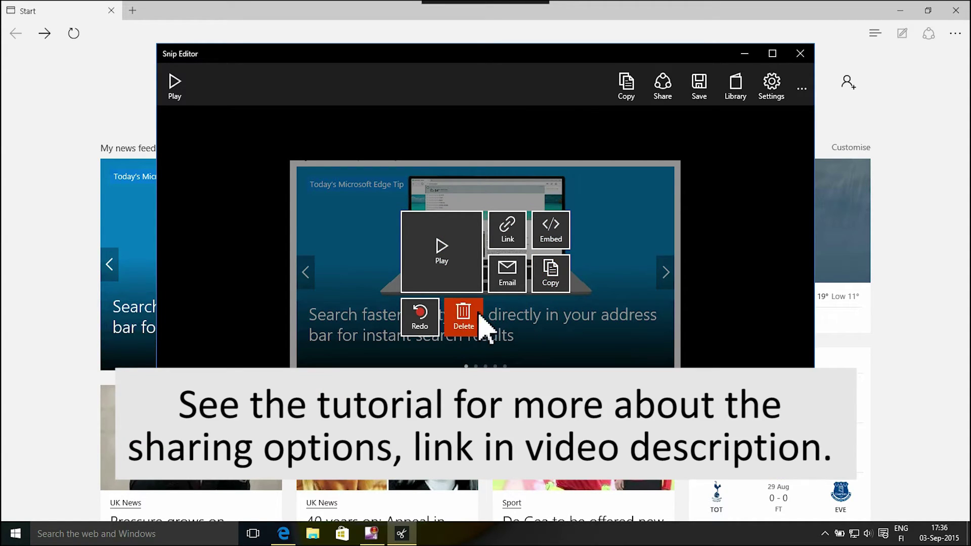
# Copy the recording's share link and embed code, then start saving it to a file.
pyautogui.click(508, 232)
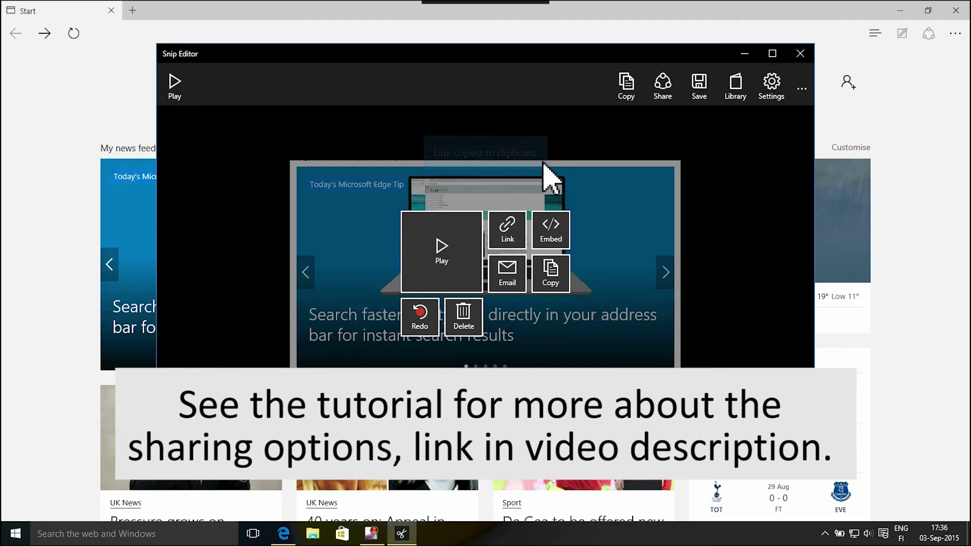
pyautogui.click(554, 242)
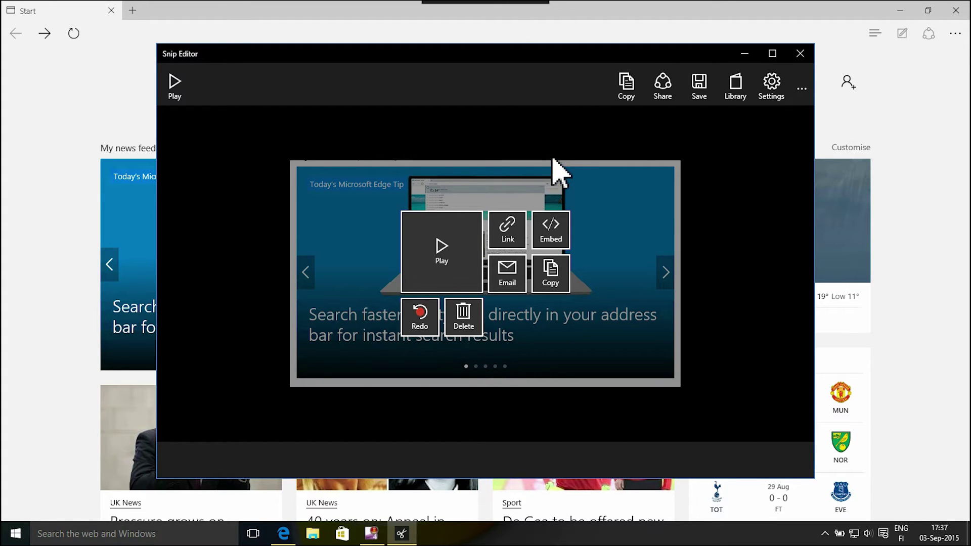
pyautogui.click(700, 91)
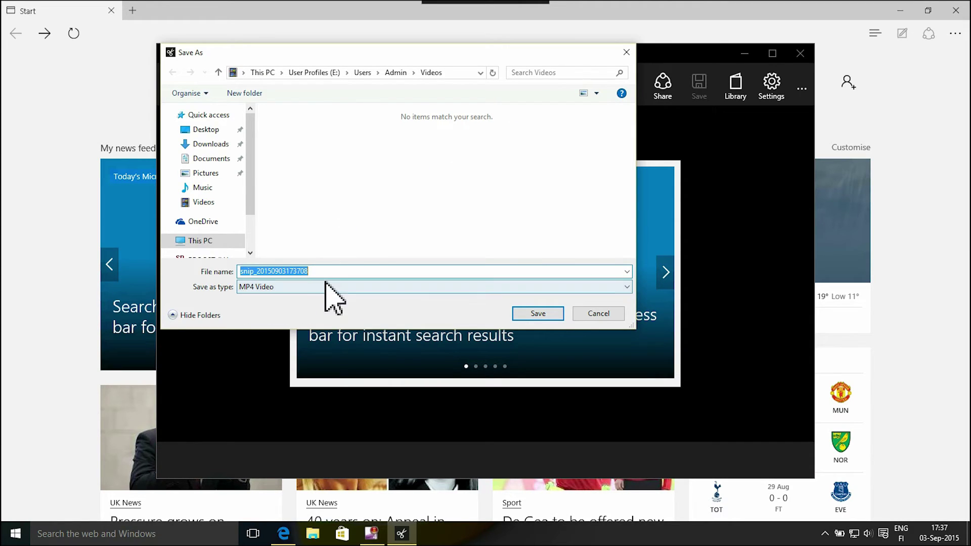
# Save the recording as snip_20150903173708.mp4 in Videos and bring up File Explorer.
pyautogui.click(538, 313)
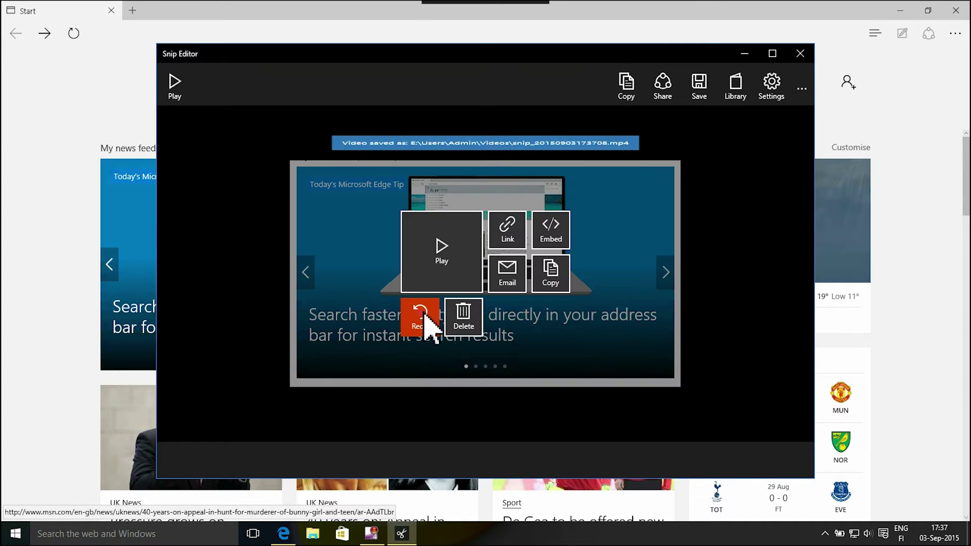
pyautogui.click(314, 537)
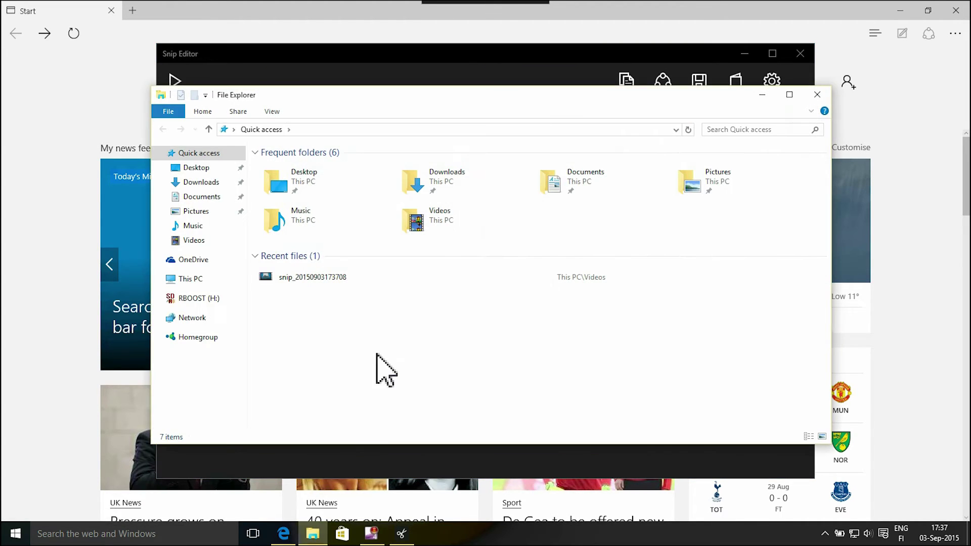
# Play the saved snip MP4 from the Videos folder in Films & TV, then close both windows.
pyautogui.click(451, 221)
pyautogui.doubleClick(451, 221)
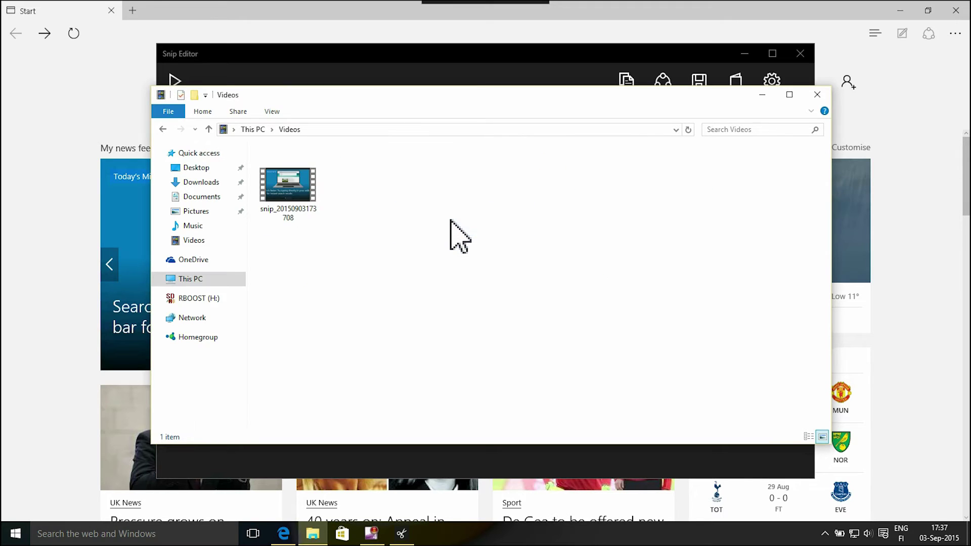
pyautogui.click(282, 192)
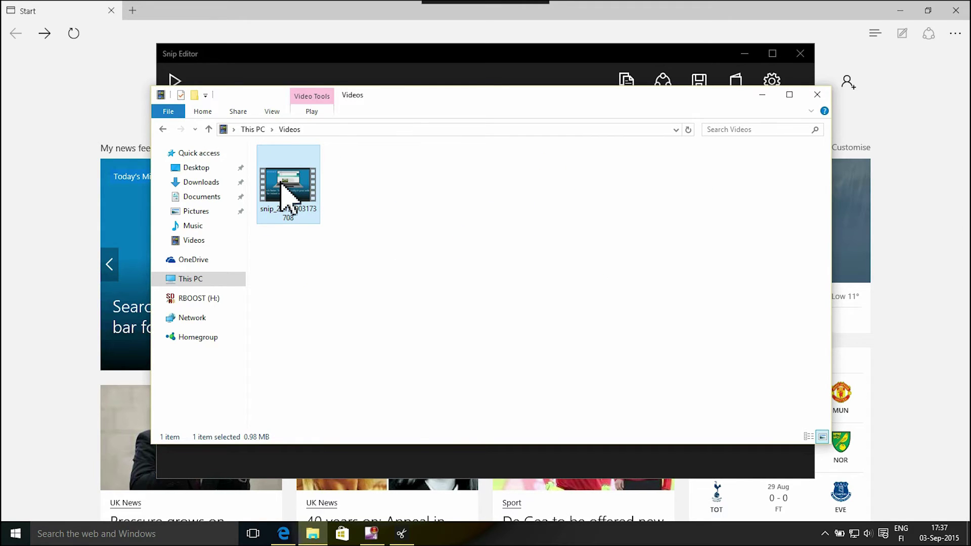
pyautogui.doubleClick(281, 193)
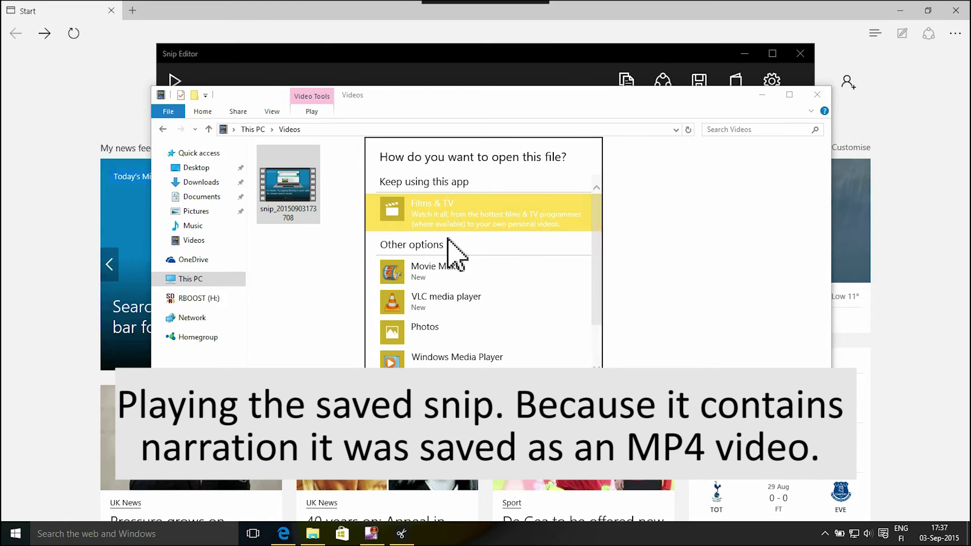
pyautogui.press('Return')
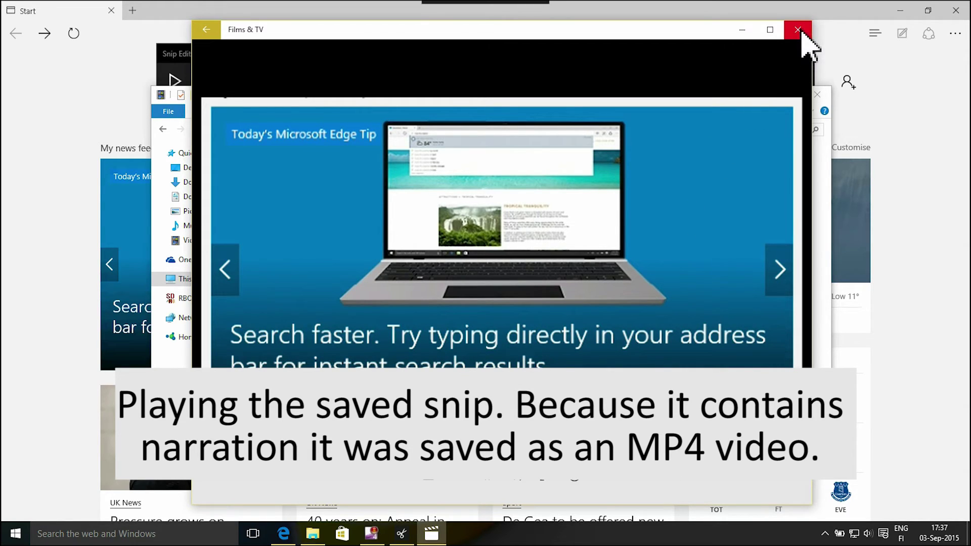
pyautogui.click(799, 31)
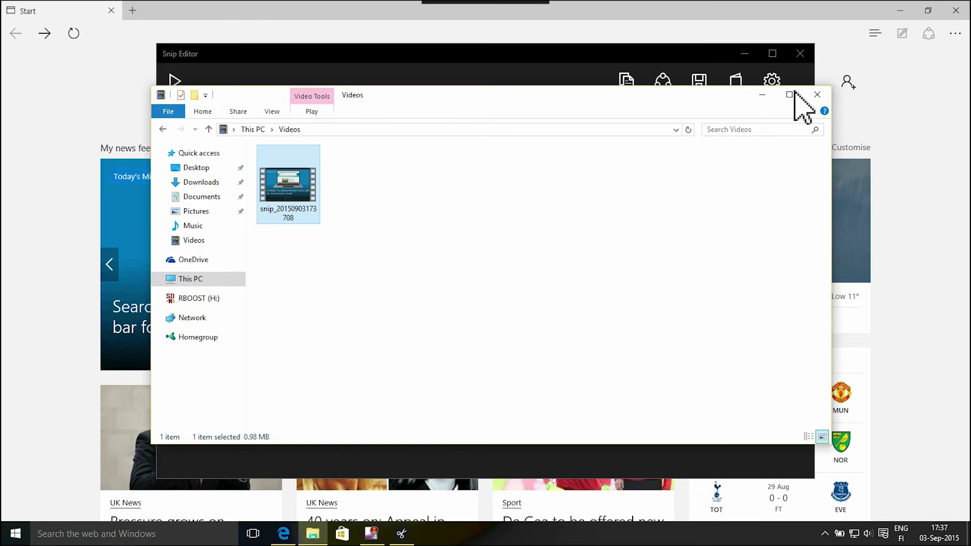
pyautogui.click(817, 95)
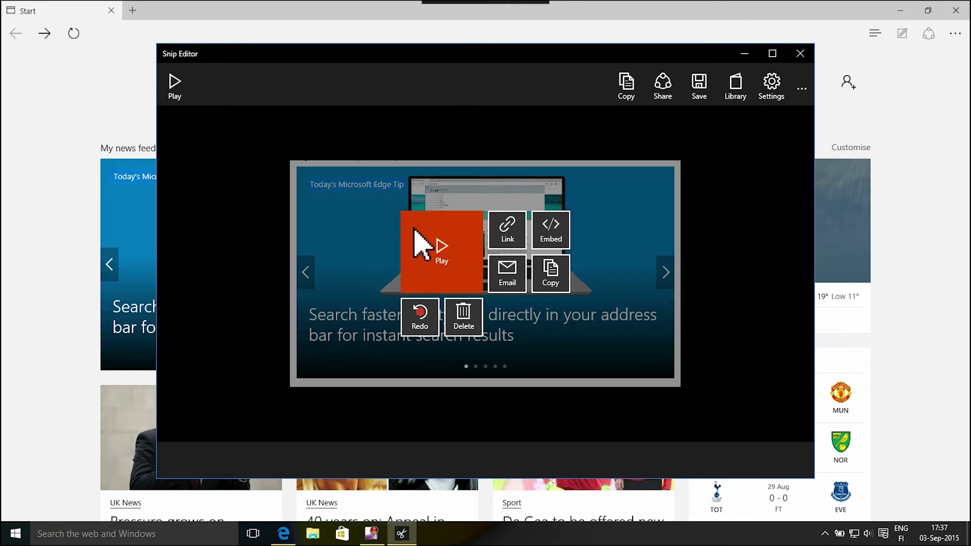
# Draw red and blue pen boxes on a blank whiteboard snip, then erase them all.
pyautogui.moveTo(501, 15)
pyautogui.click(477, 20)
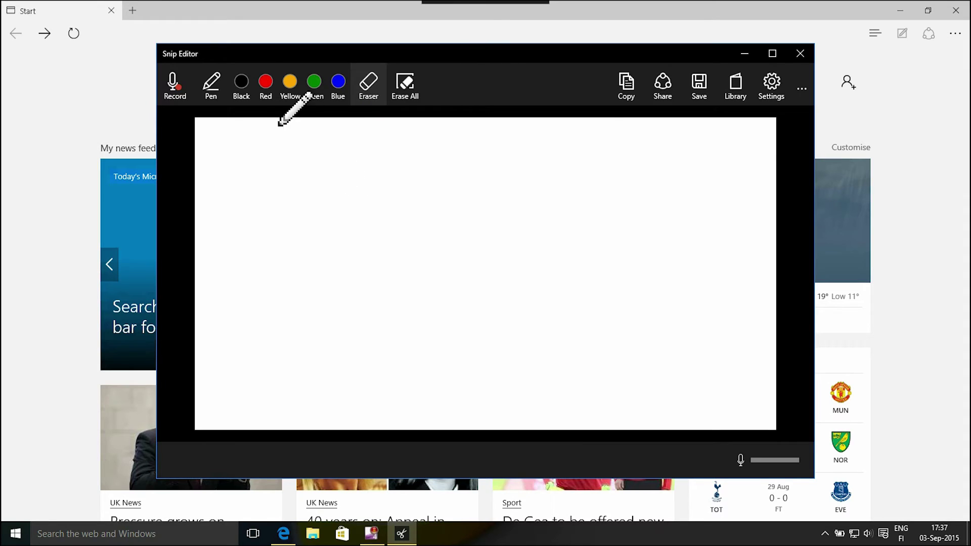
pyautogui.click(214, 92)
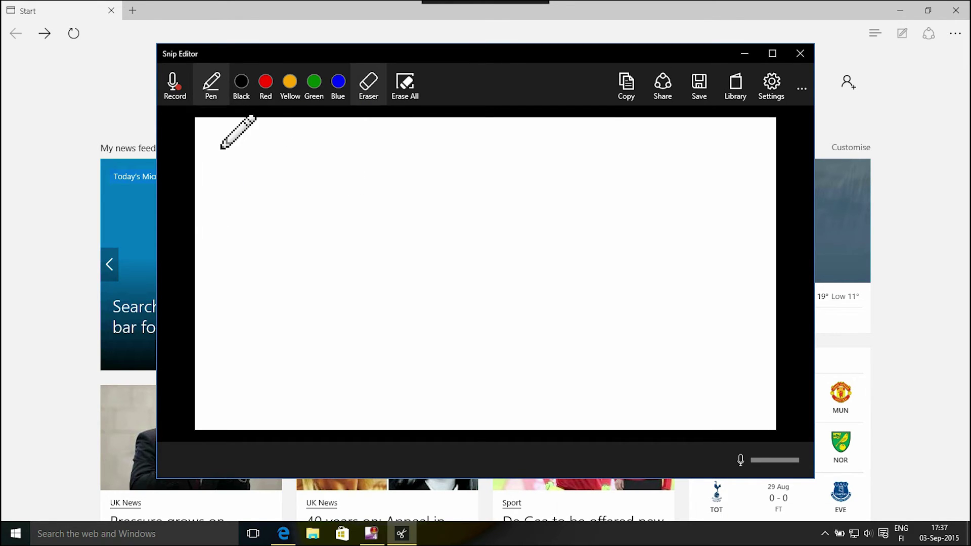
pyautogui.click(260, 101)
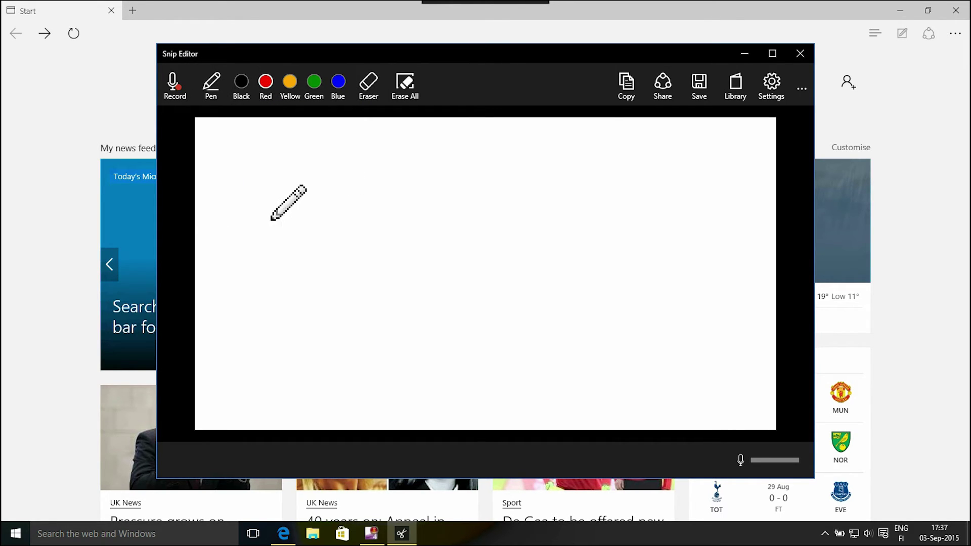
pyautogui.moveTo(230, 134)
pyautogui.mouseDown()
pyautogui.moveTo(230, 152)
pyautogui.moveTo(265, 203)
pyautogui.moveTo(342, 199)
pyautogui.moveTo(345, 136)
pyautogui.moveTo(229, 135)
pyautogui.mouseUp()
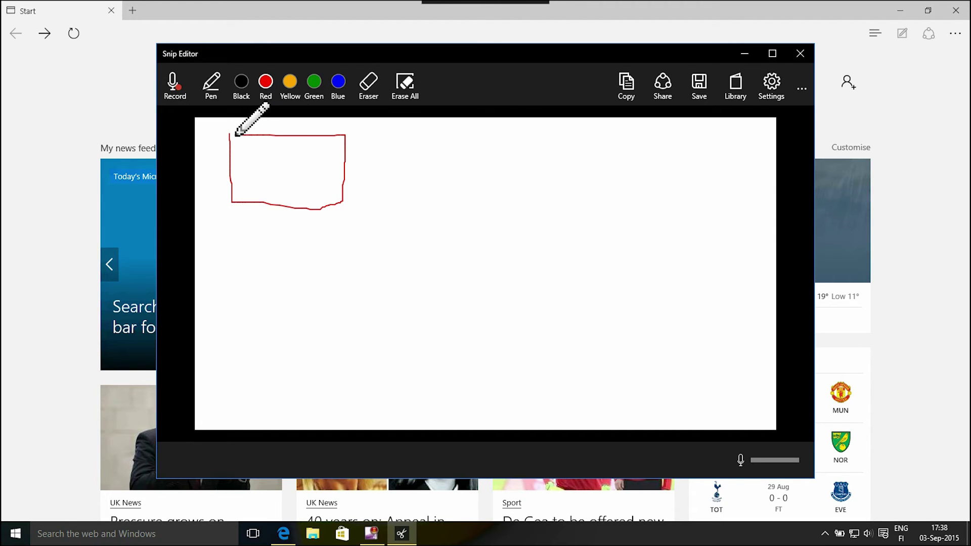
pyautogui.click(338, 83)
pyautogui.moveTo(409, 260)
pyautogui.mouseDown()
pyautogui.moveTo(459, 333)
pyautogui.moveTo(538, 331)
pyautogui.moveTo(537, 253)
pyautogui.moveTo(394, 250)
pyautogui.mouseUp()
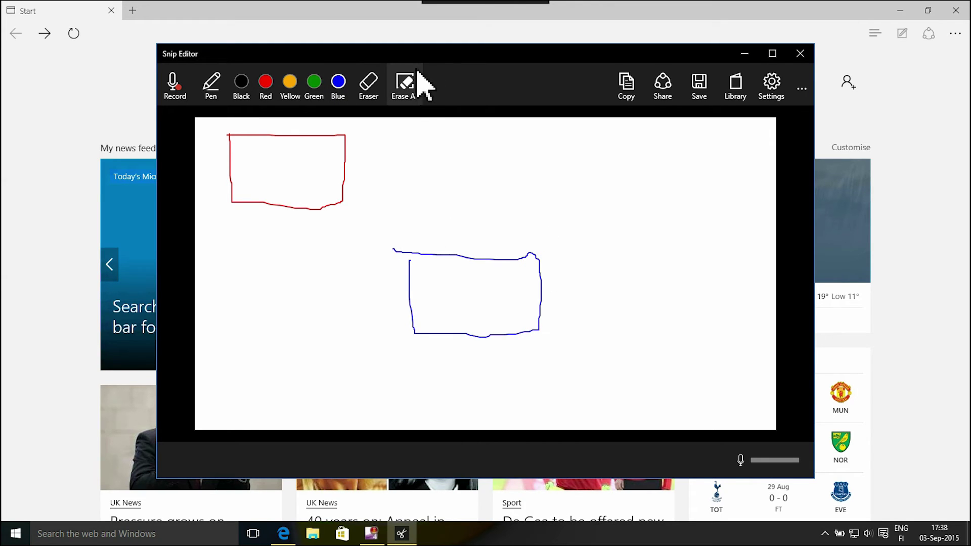
pyautogui.click(406, 85)
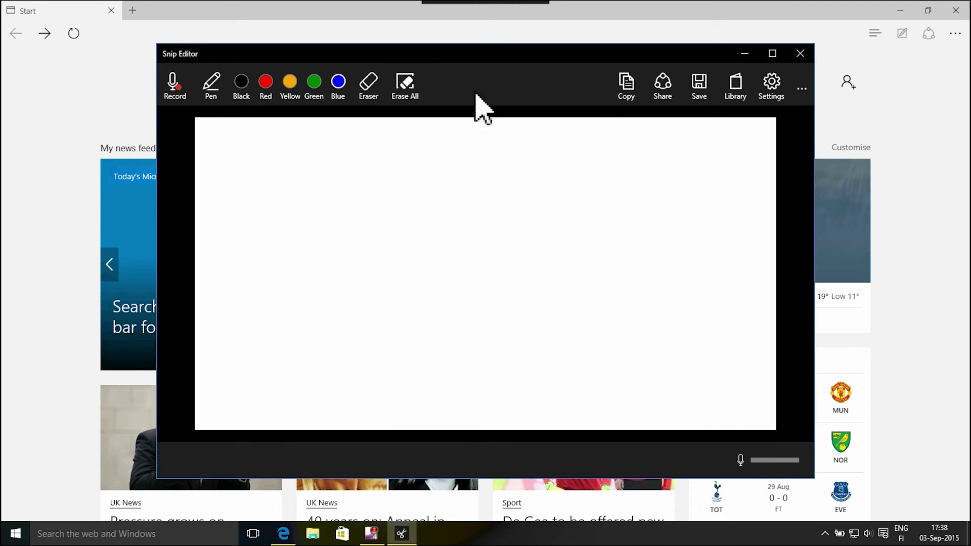
# Take a webcam photo snip with Snip's camera.
pyautogui.moveTo(472, 4)
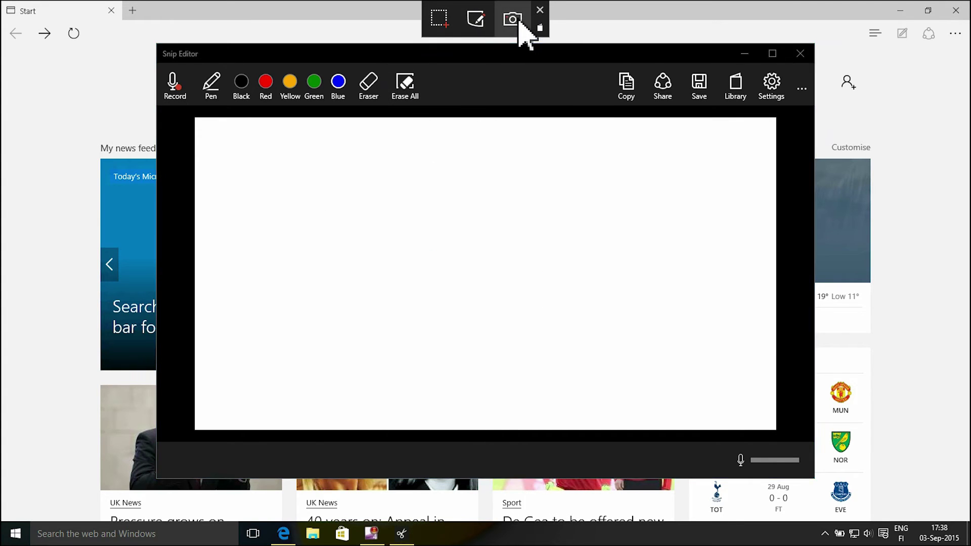
pyautogui.click(514, 19)
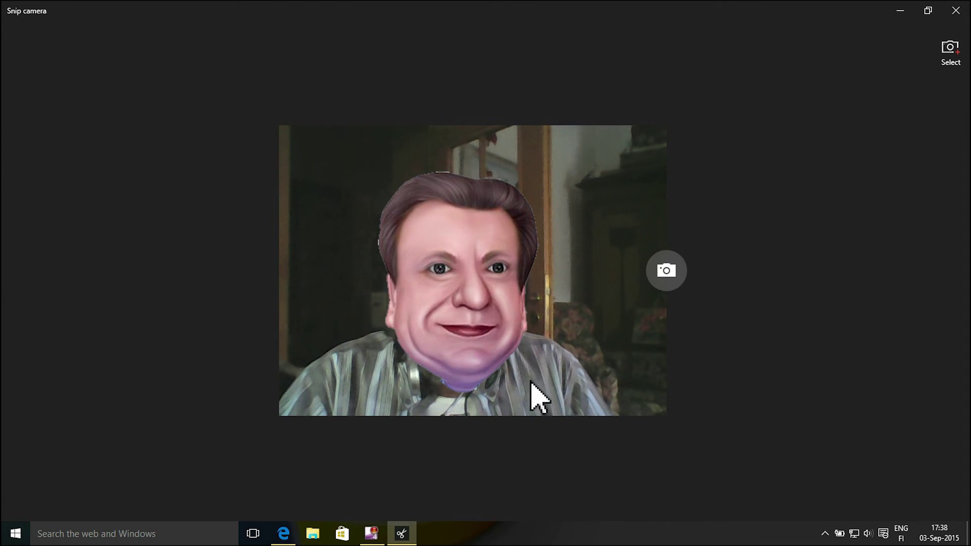
pyautogui.click(666, 271)
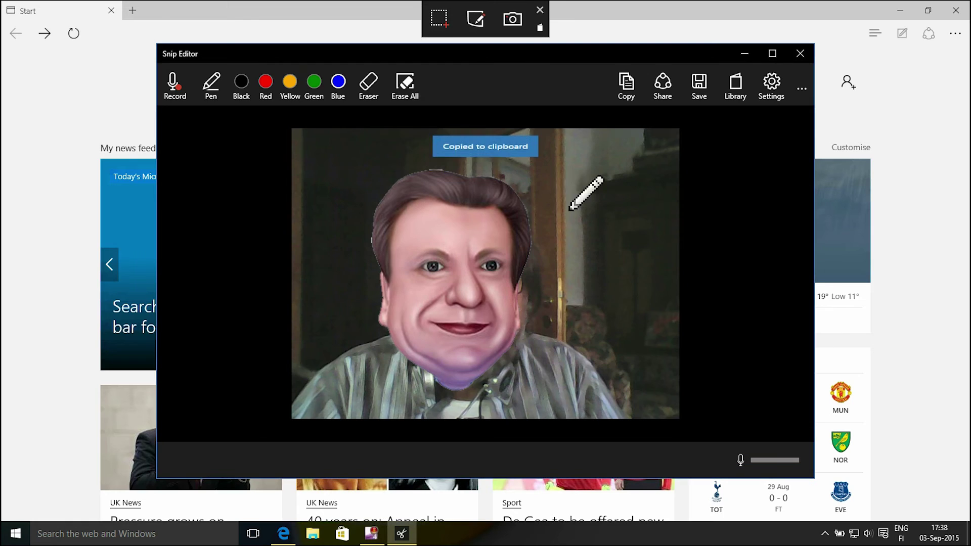
# Record spoken narration over the webcam snip, then play it back.
pyautogui.click(174, 86)
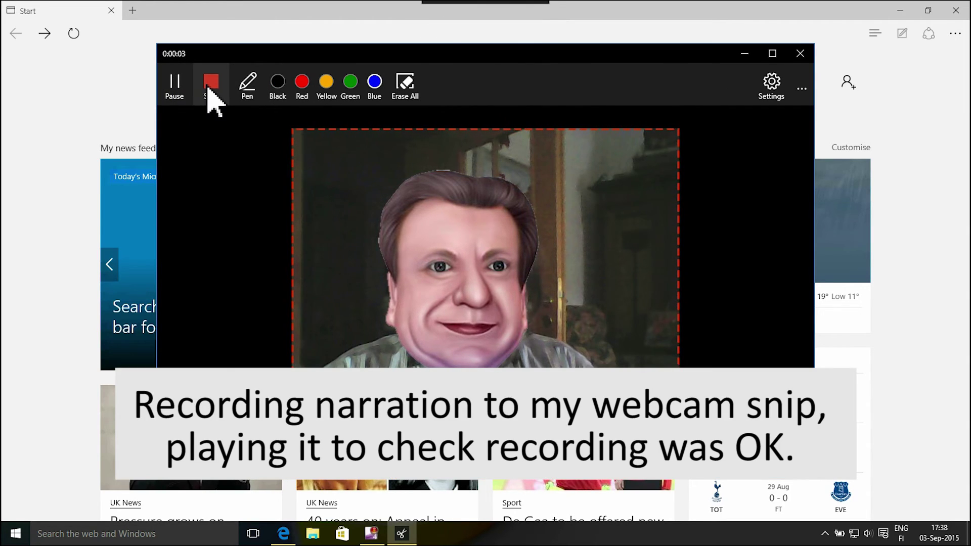
pyautogui.click(212, 83)
pyautogui.click(175, 85)
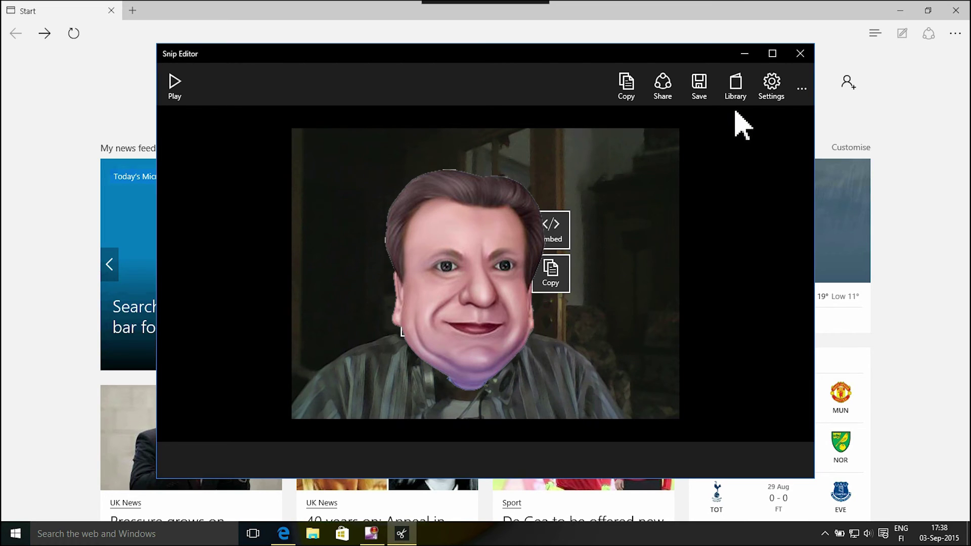
# Glance at the settings and help options, then close the Snip Editor to reveal Edge.
pyautogui.click(777, 99)
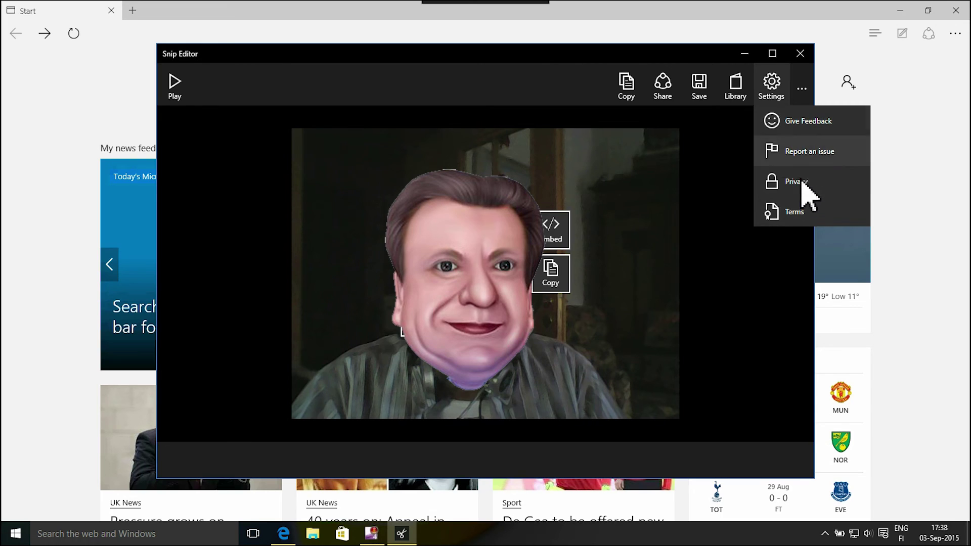
pyautogui.click(569, 106)
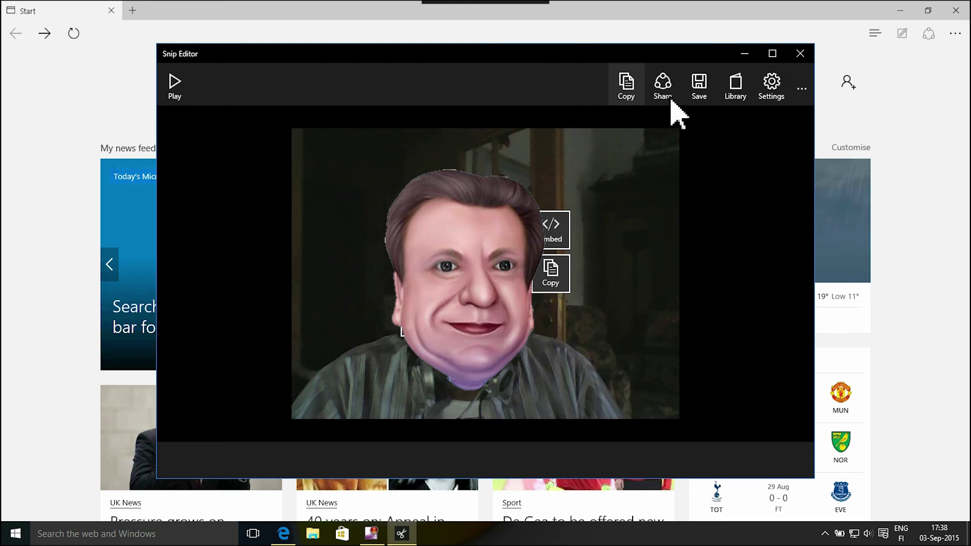
pyautogui.click(800, 53)
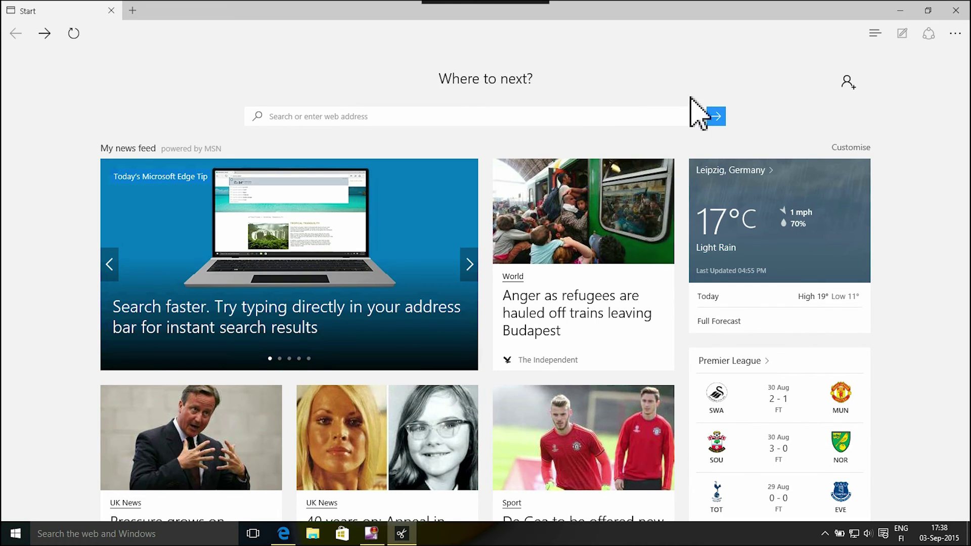